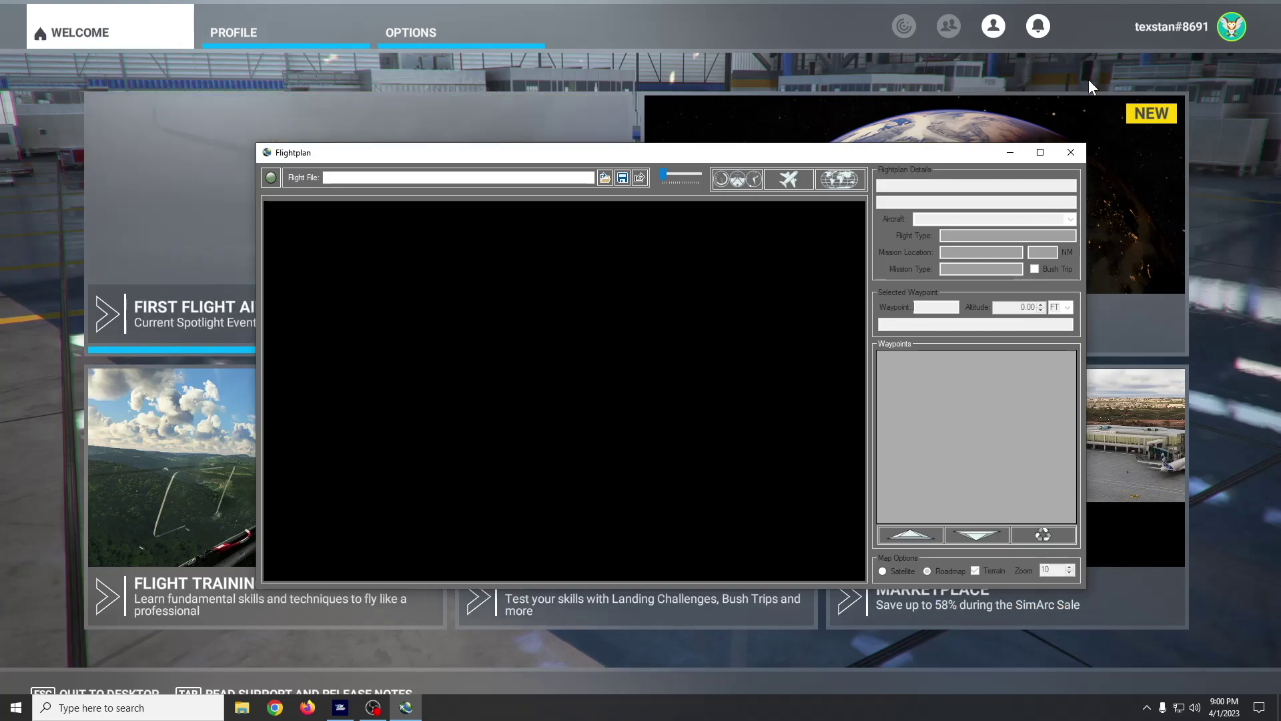
# - Minimize the Flightplan window and choose the Textron Aviation Beechcraft King Air 350i as the aircraft for a world map flight
pyautogui.click(1010, 158)
pyautogui.click(878, 201)
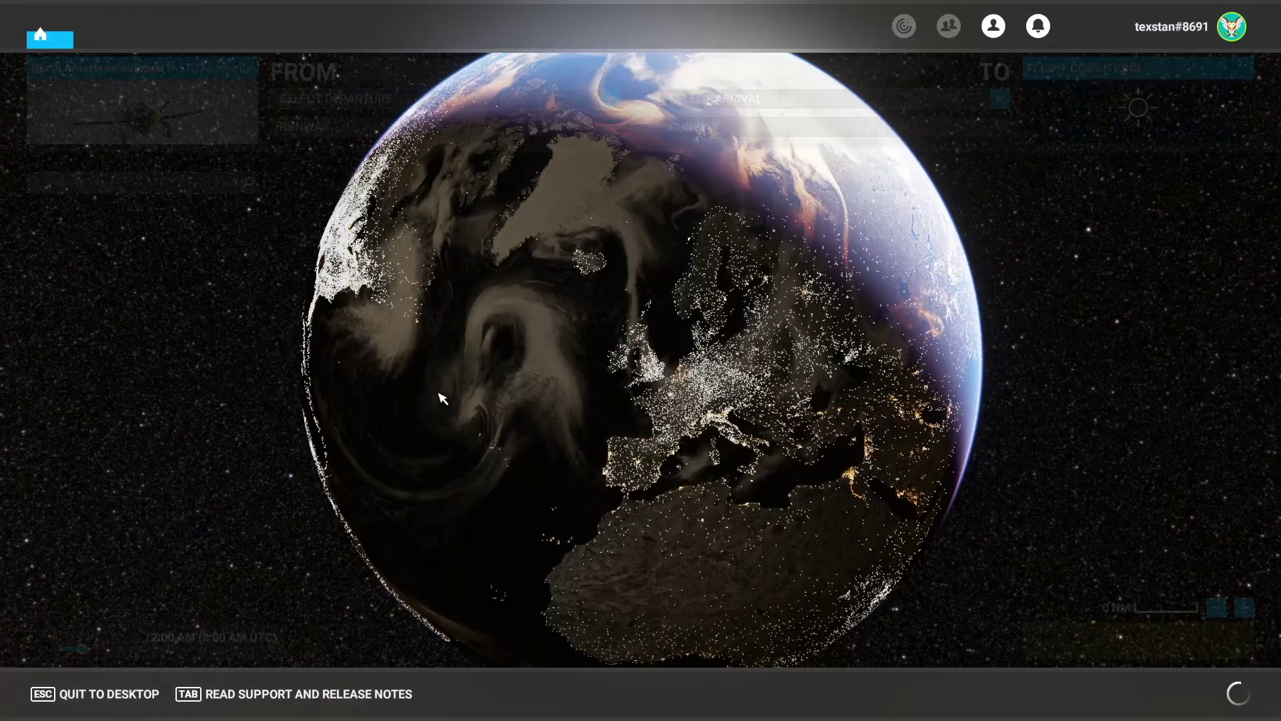
pyautogui.click(117, 82)
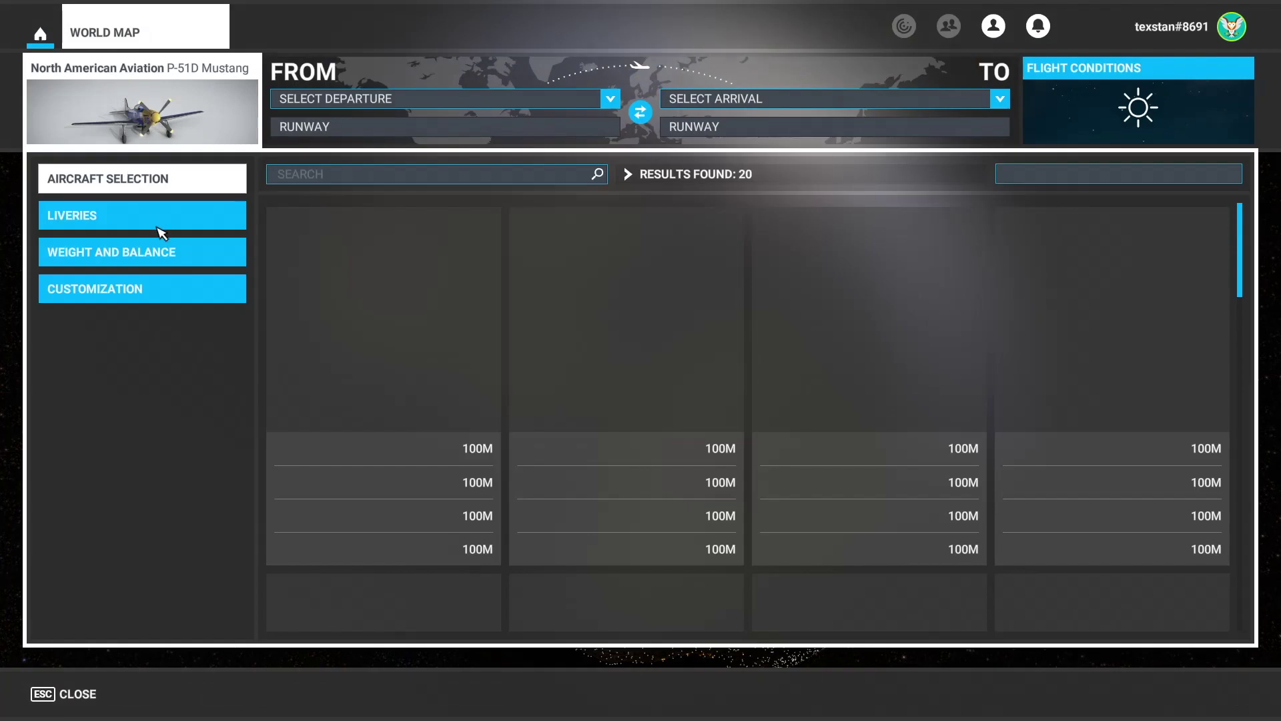
pyautogui.scroll(-10, 553, 277)
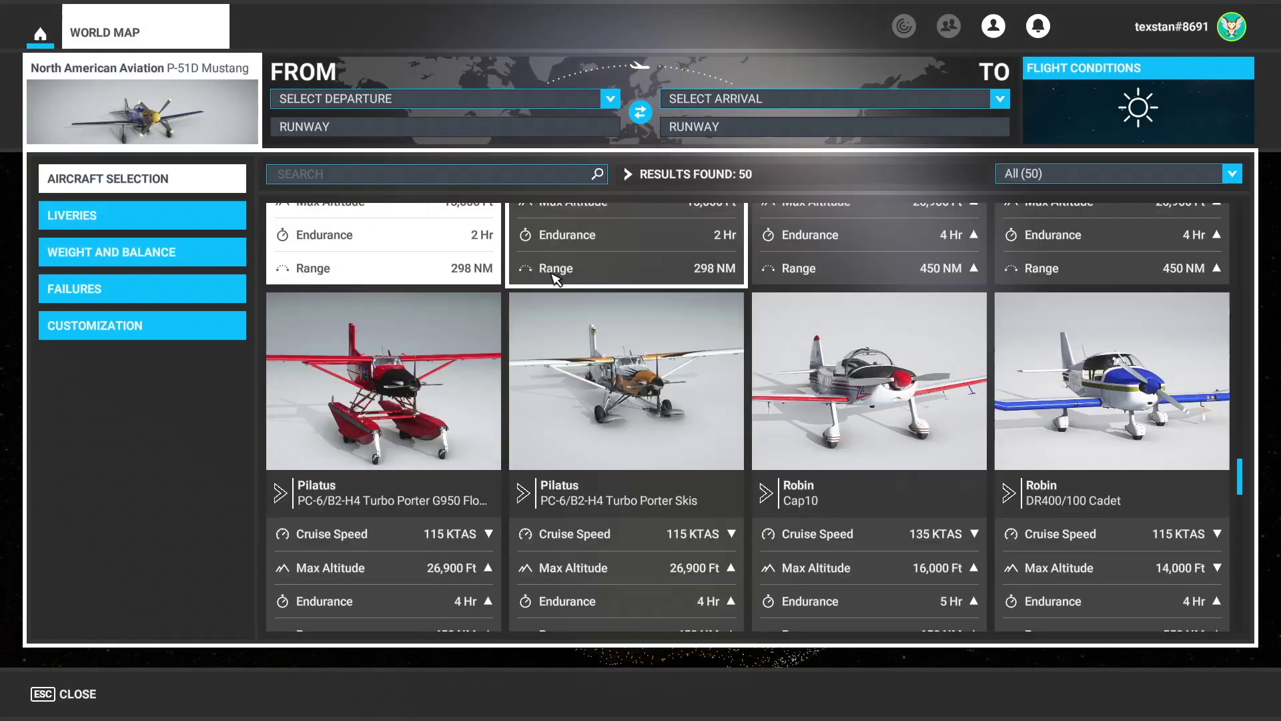
pyautogui.scroll(-4, 553, 278)
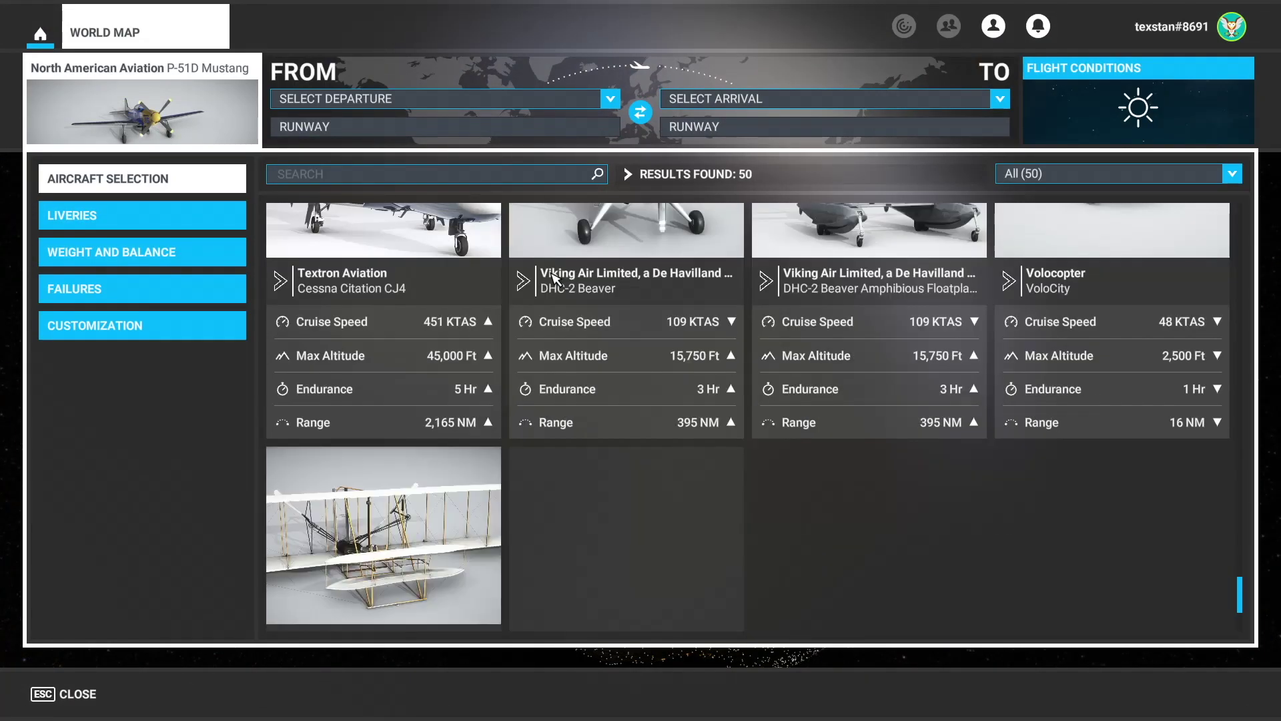
pyautogui.scroll(2, 553, 279)
pyautogui.scroll(-3, 555, 278)
pyautogui.scroll(3, 556, 279)
pyautogui.scroll(4, 555, 279)
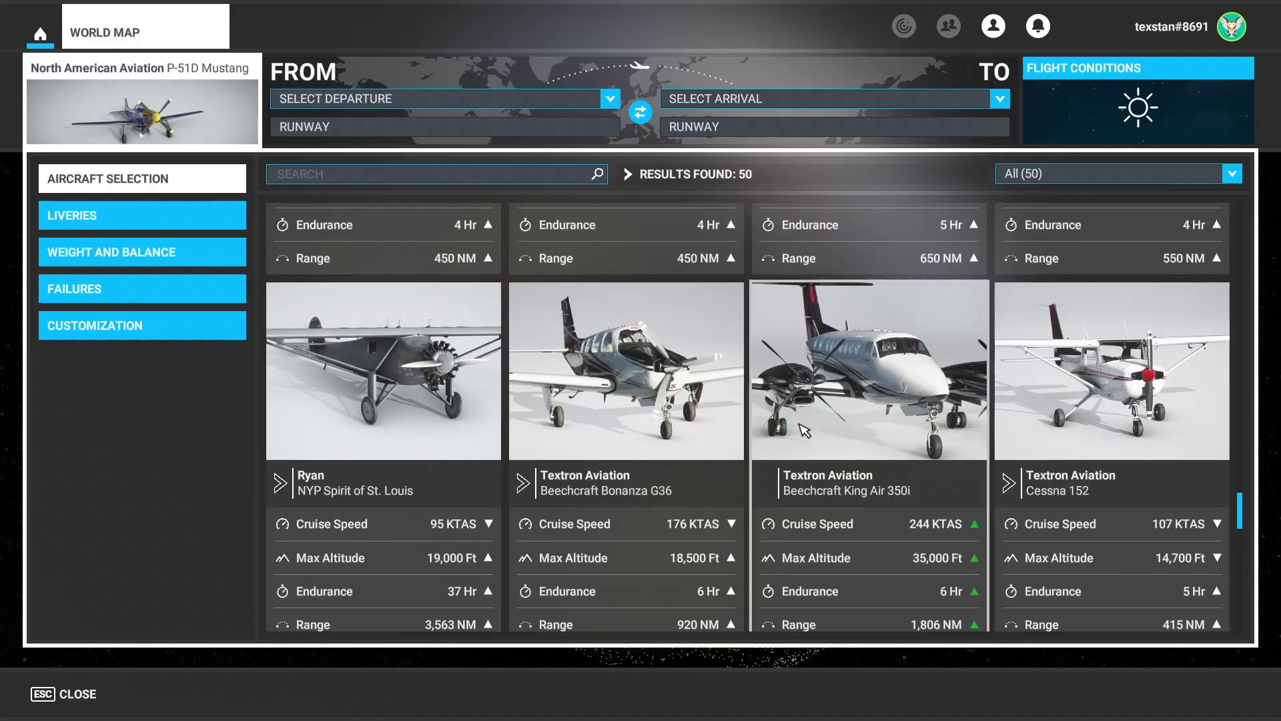
pyautogui.click(805, 431)
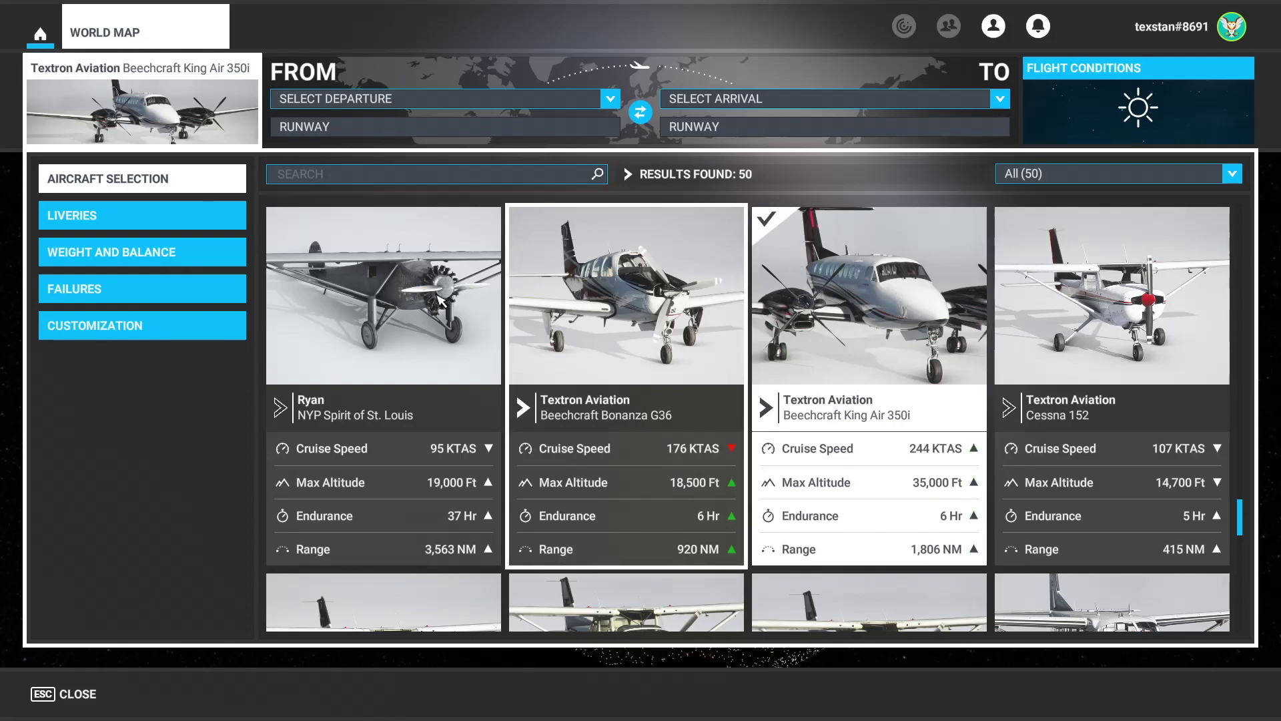
pyautogui.click(70, 701)
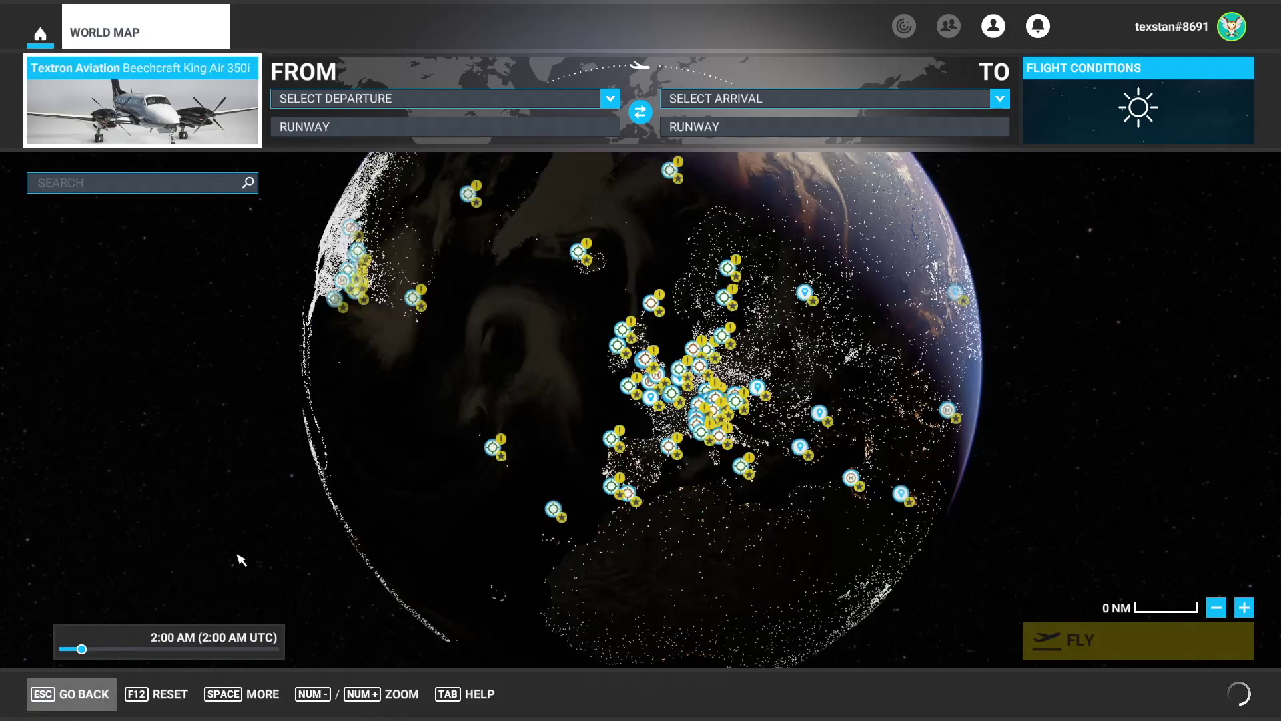
# - Set the world map time to 5:34 PM UTC and make KTEX Telluride Regl the departure airport
pyautogui.moveTo(442, 481); pyautogui.dragTo(628, 452)
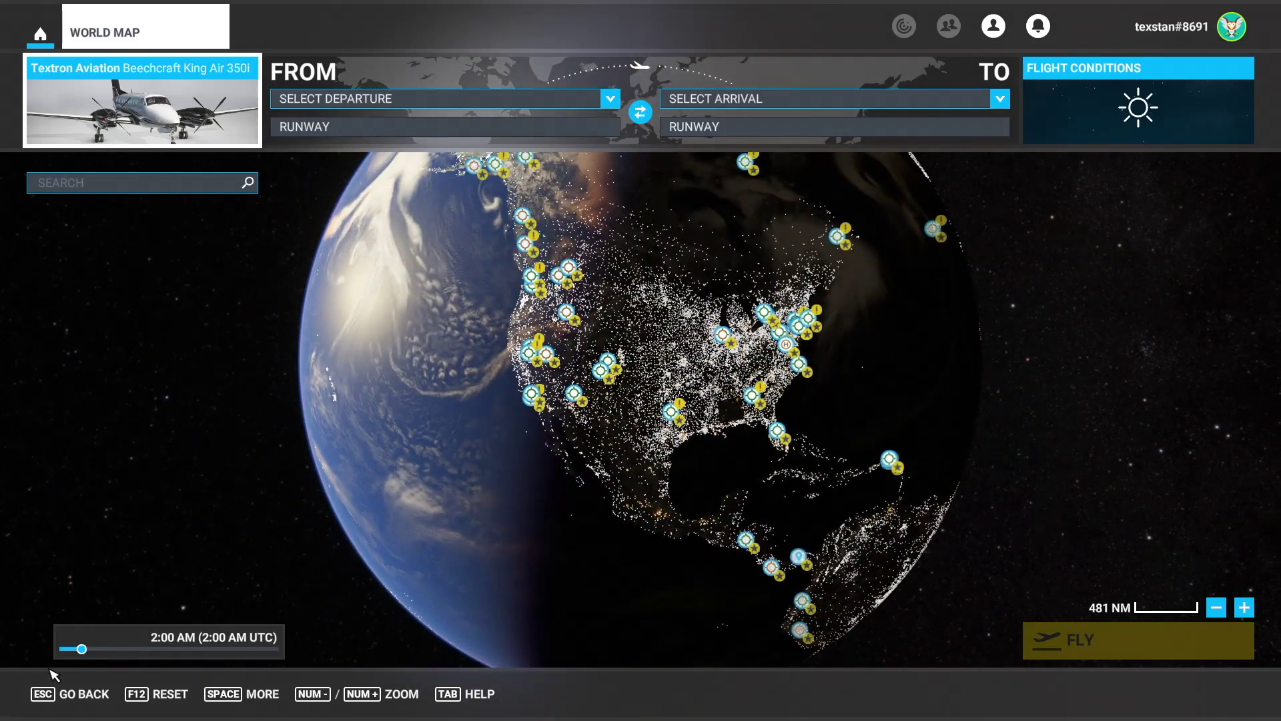
pyautogui.moveTo(83, 648); pyautogui.dragTo(217, 648)
pyautogui.scroll(5, 521, 414)
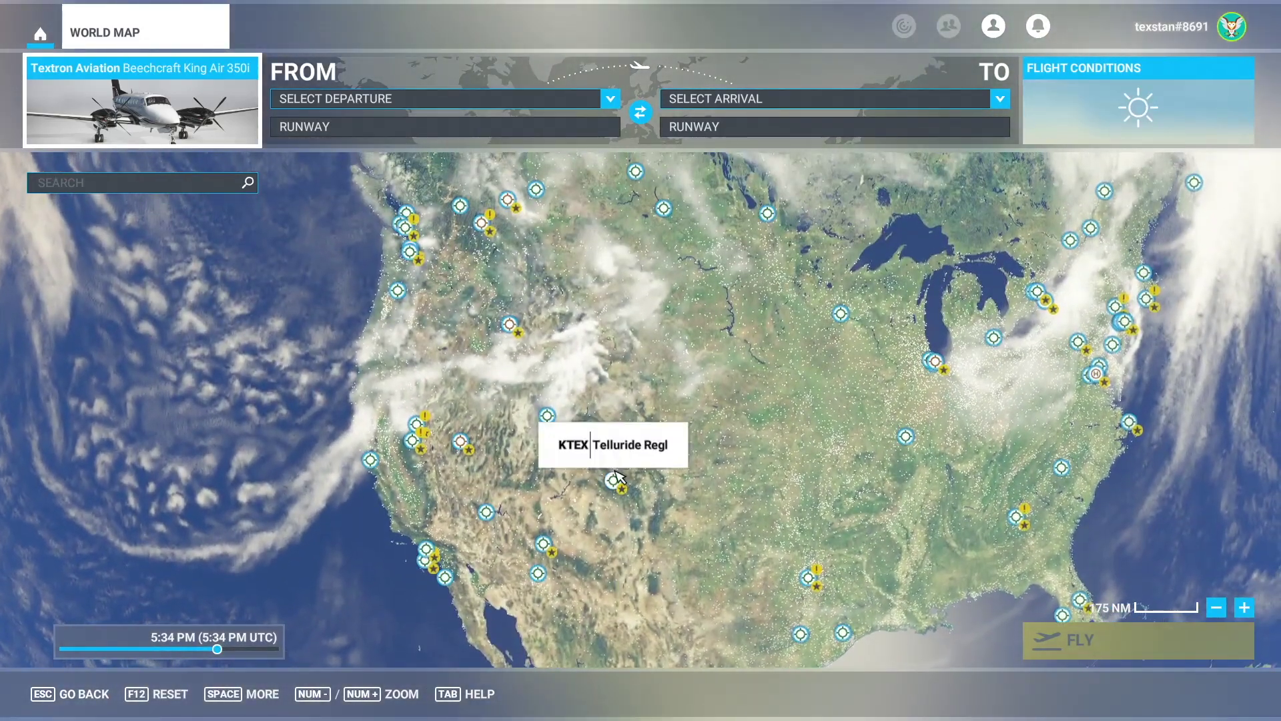
pyautogui.click(614, 483)
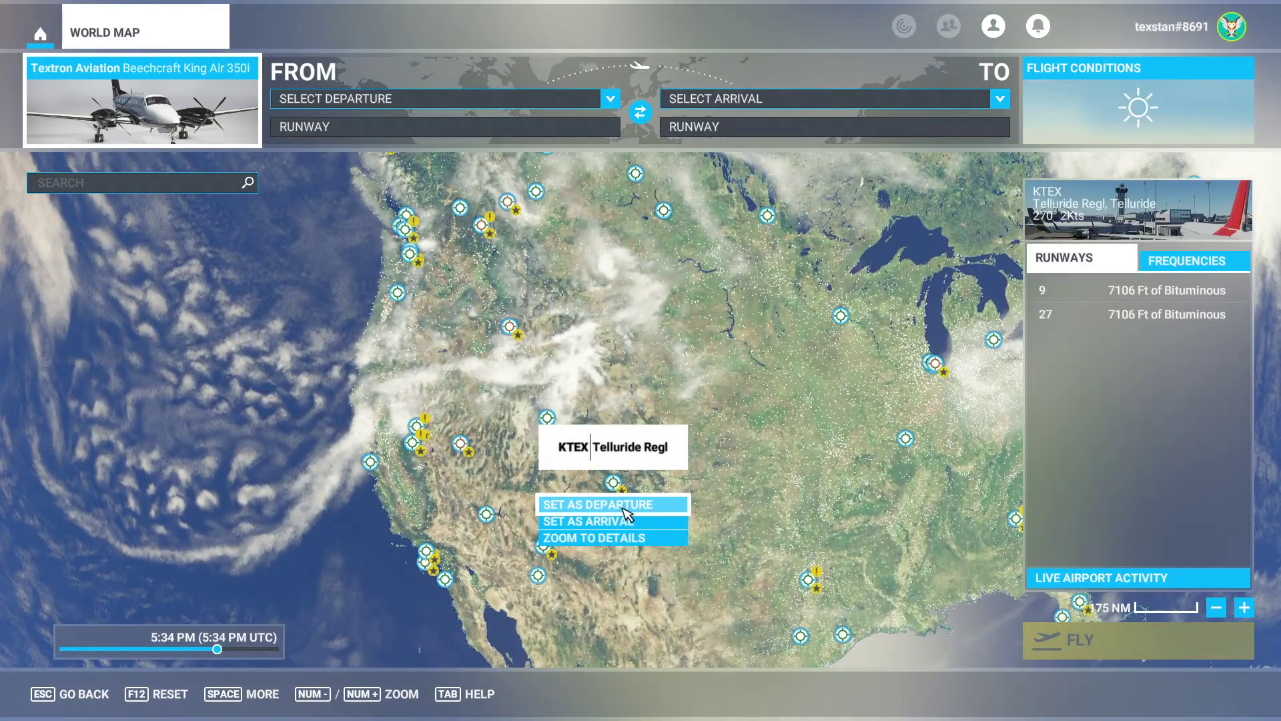
pyautogui.click(627, 506)
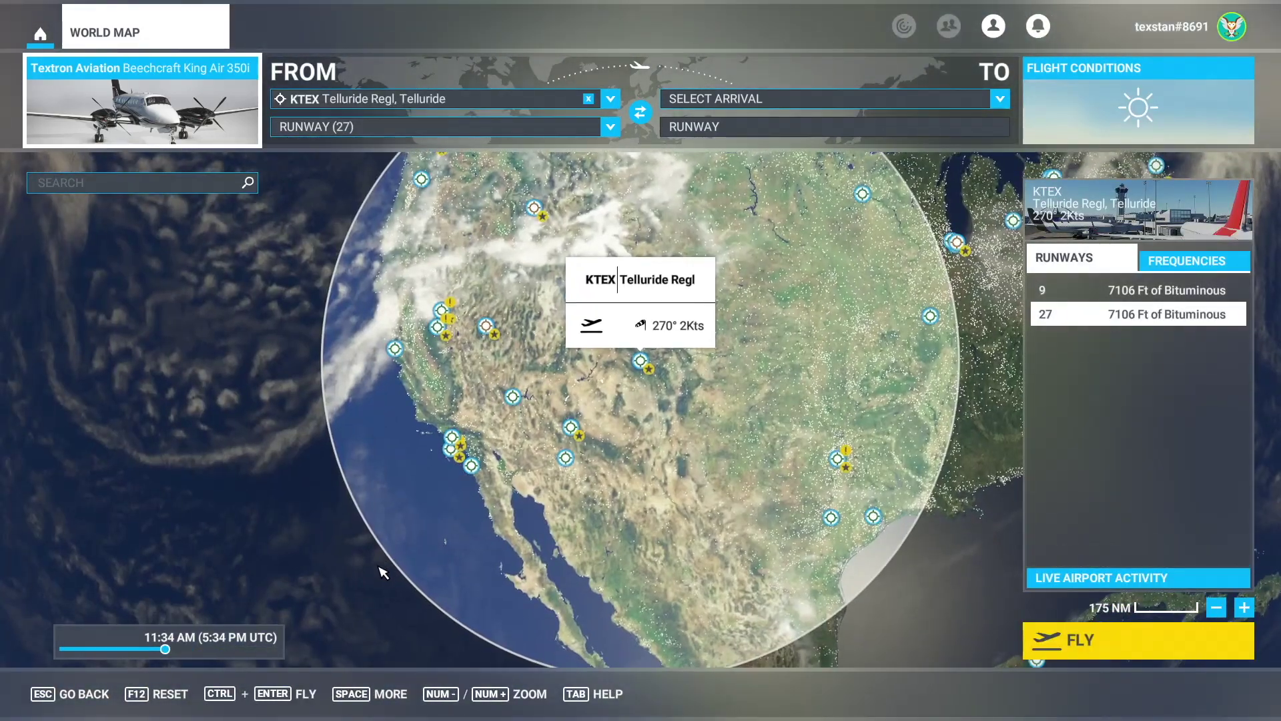
# - Set Ramp 1 Parking at KTEX Telluride Regl as the departure position
pyautogui.click(642, 364)
pyautogui.click(643, 416)
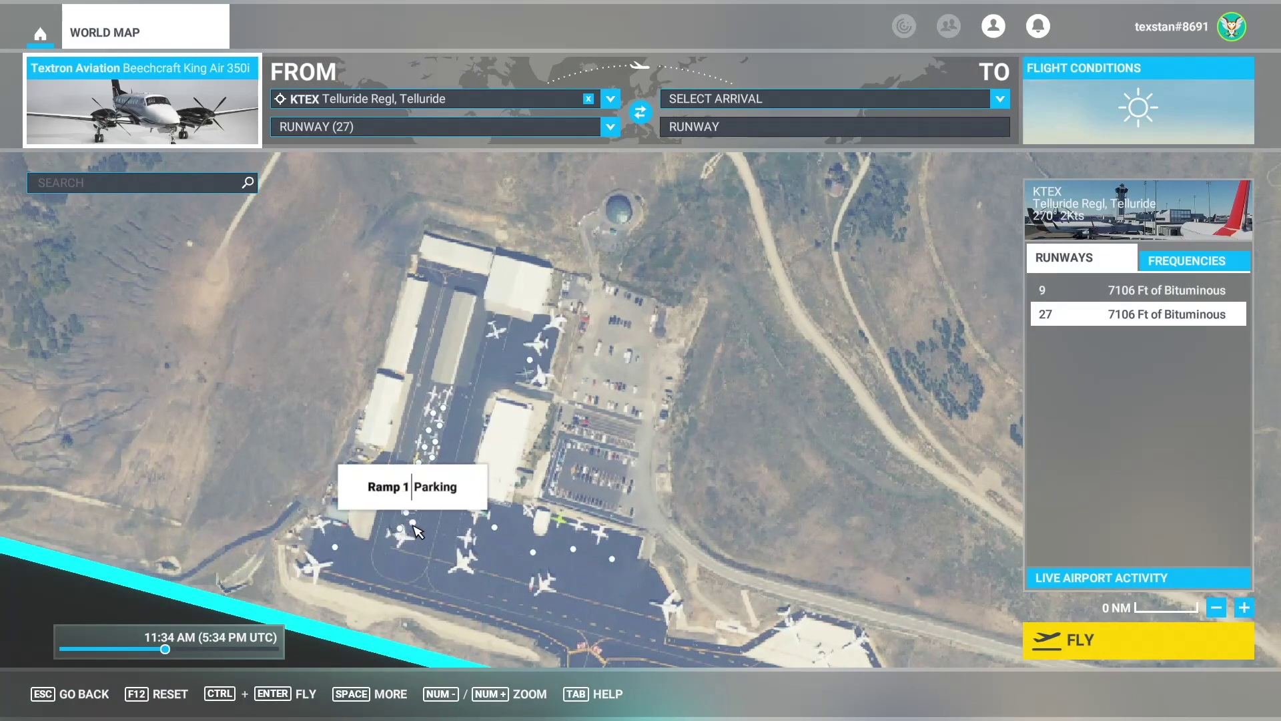
pyautogui.click(413, 527)
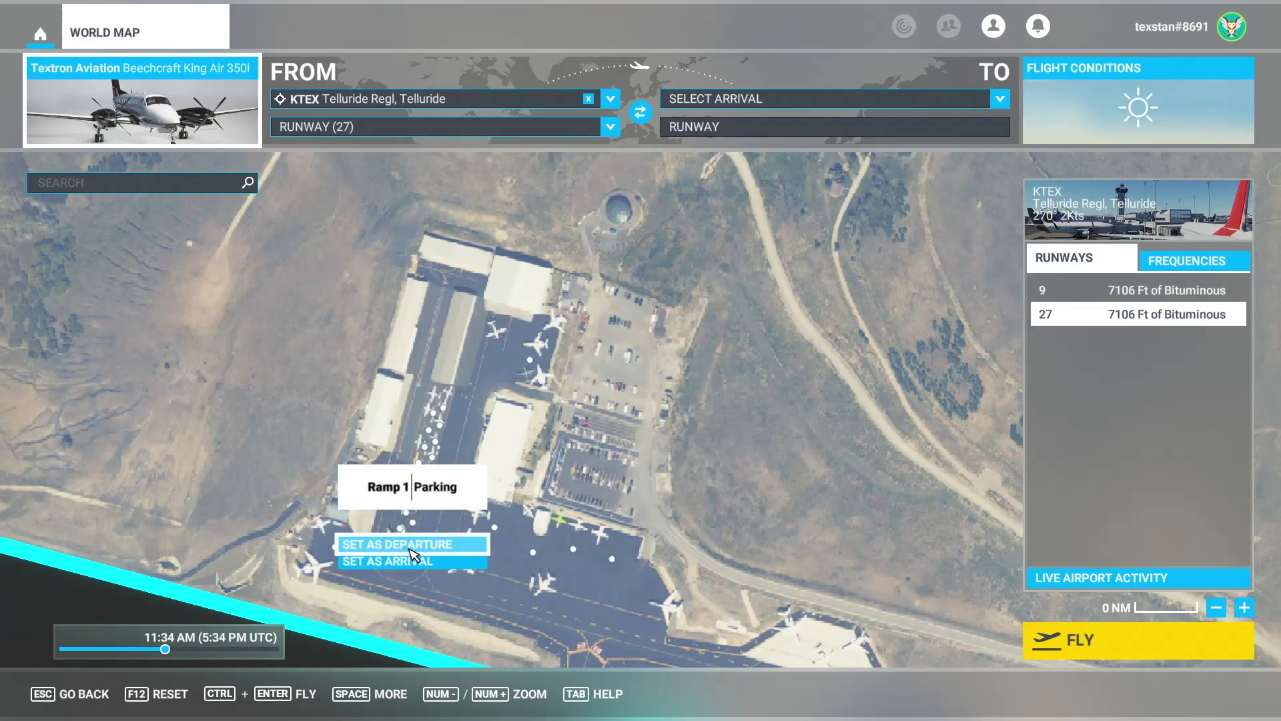
pyautogui.click(411, 545)
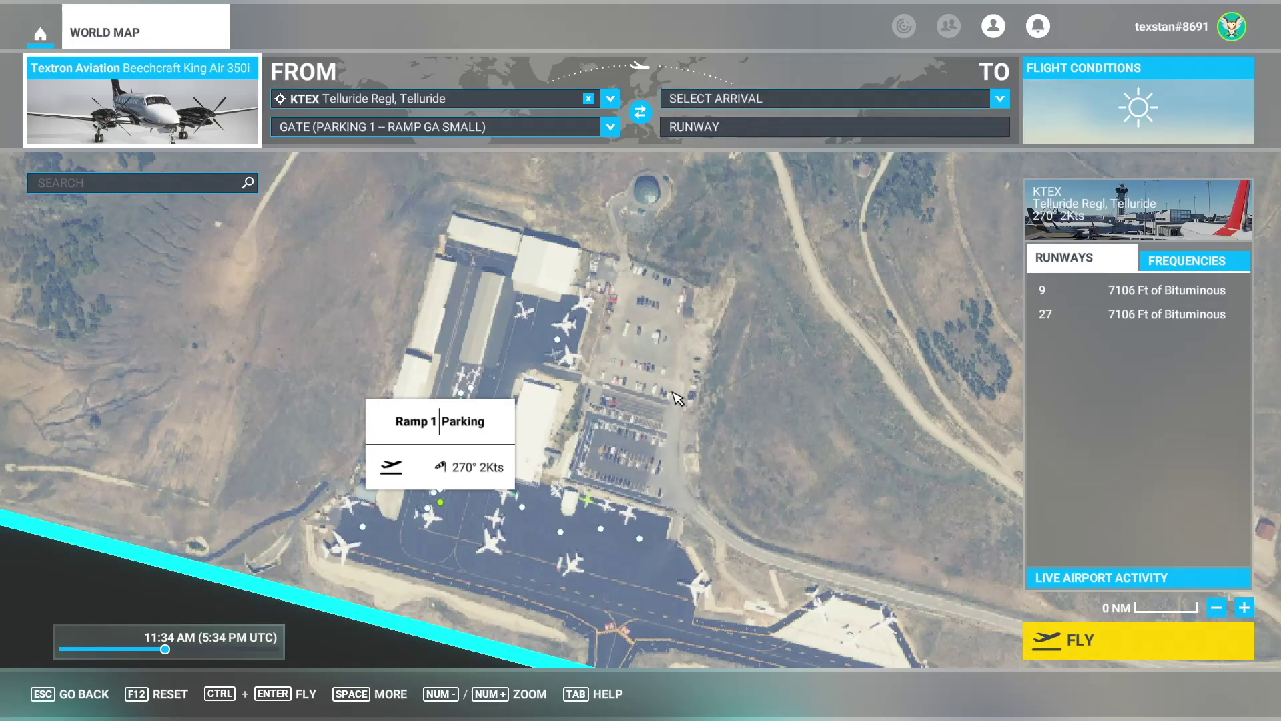
# - Set KASE Aspen-Pitkin Co/Sardy Field as the arrival airport and start the flight
pyautogui.scroll(-5, 687, 373)
pyautogui.scroll(-10, 596, 518)
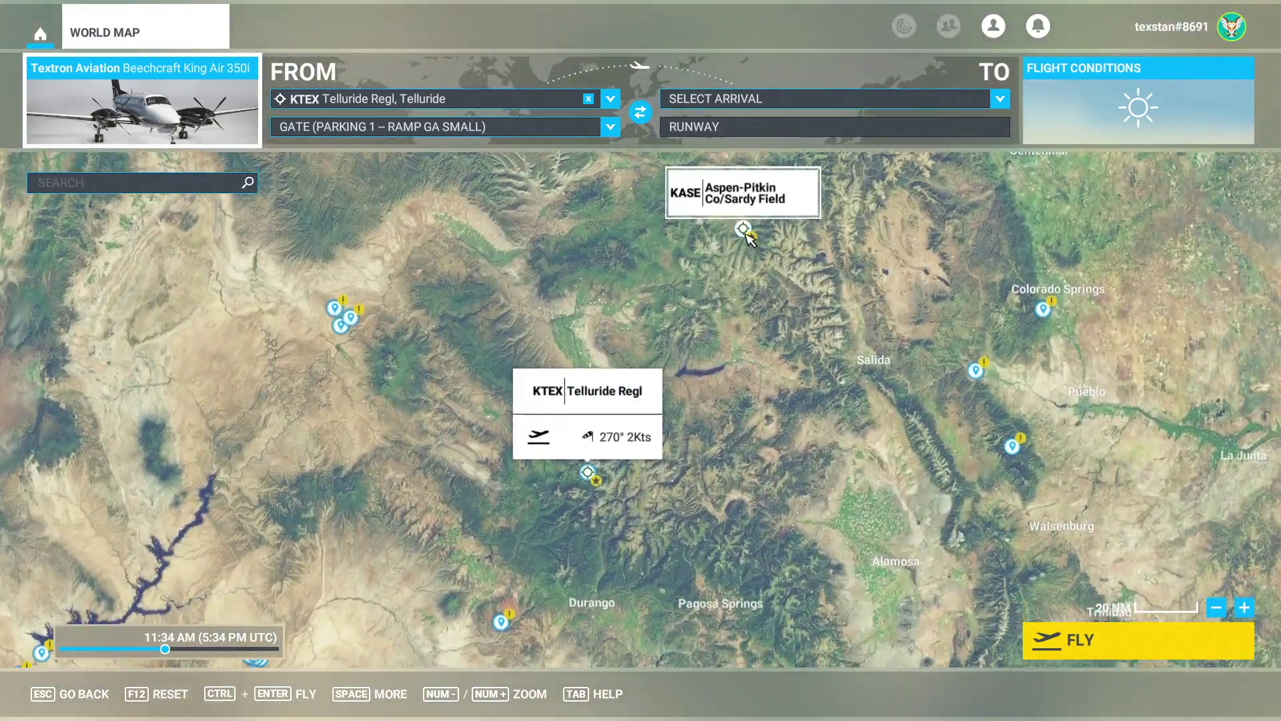
pyautogui.click(743, 229)
pyautogui.click(707, 266)
pyautogui.click(736, 230)
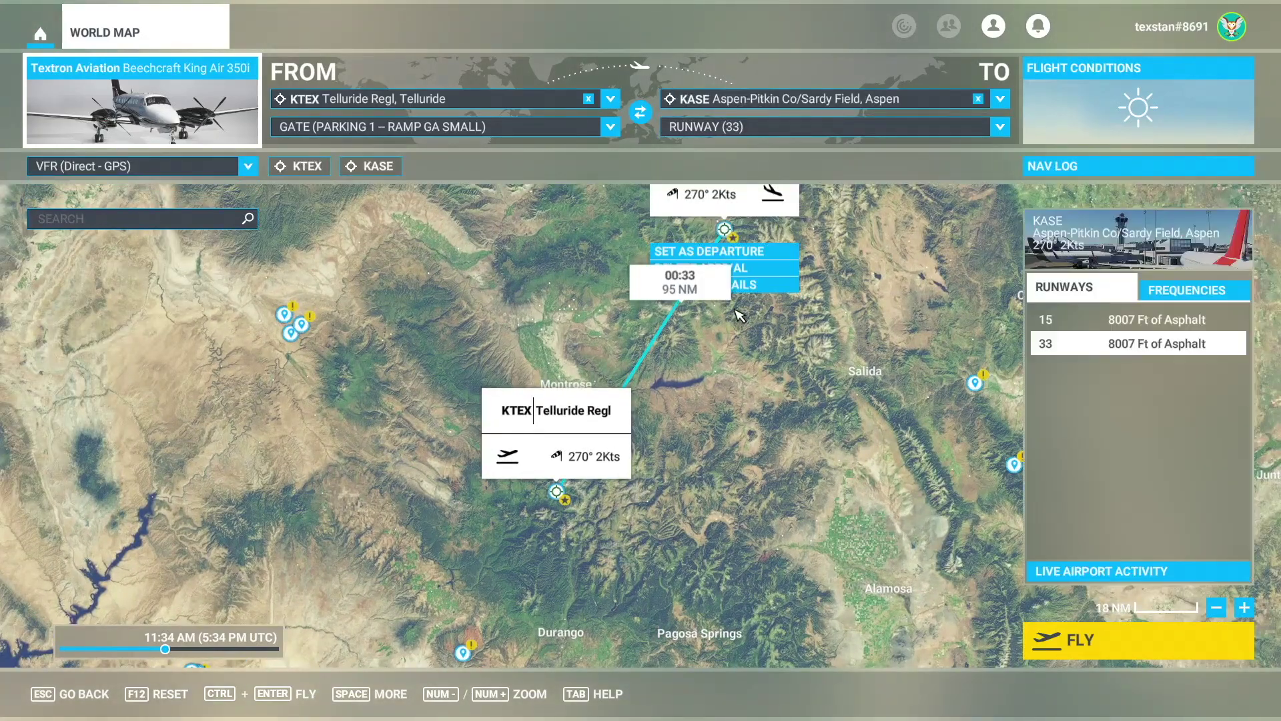
pyautogui.click(761, 286)
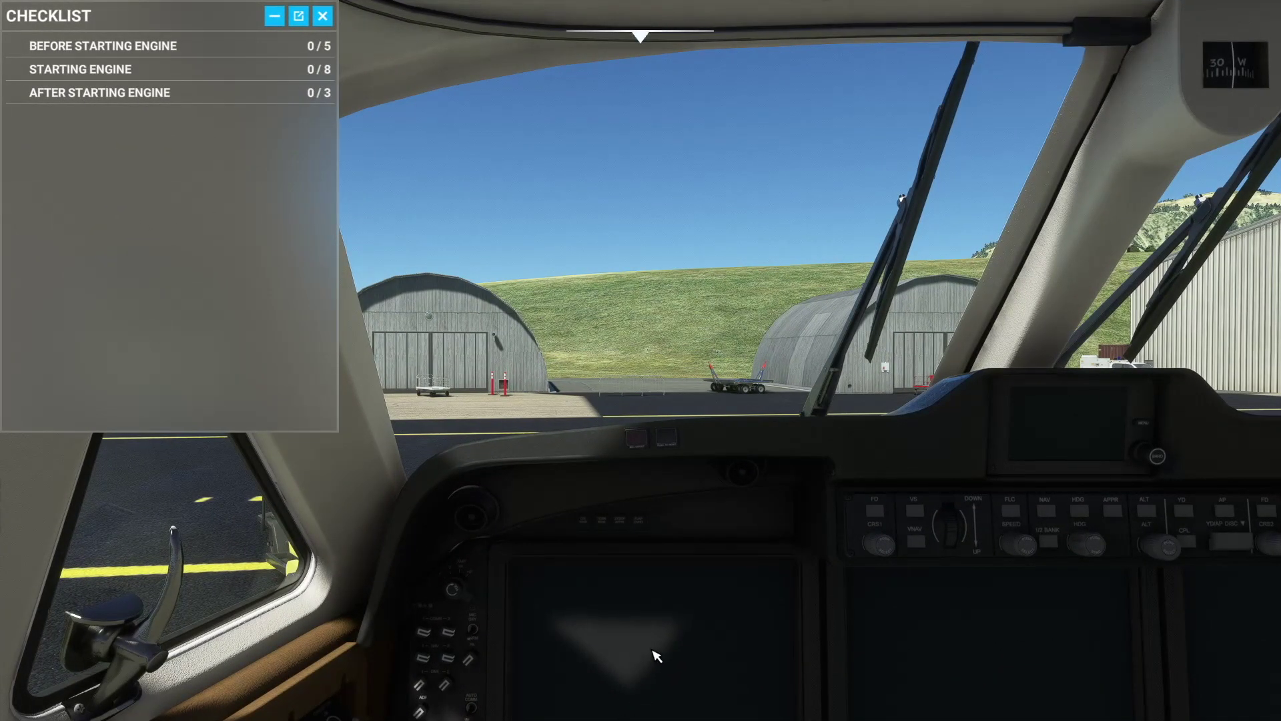
# - Look around the cockpit, hide the pilot's yoke and open the Before Starting Engine checklist
pyautogui.hotkey('shift', 'Left')
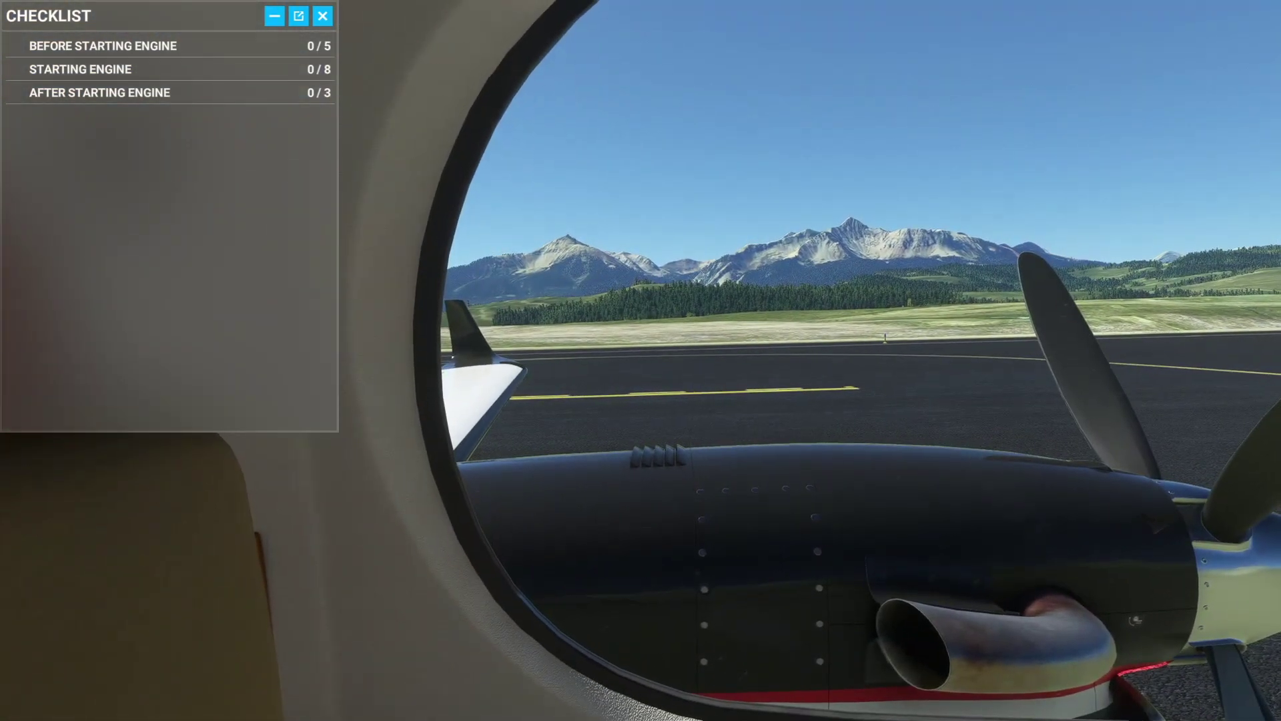
pyautogui.hotkey('shift', 'Left')
pyautogui.hotkey('shift', 'Right')
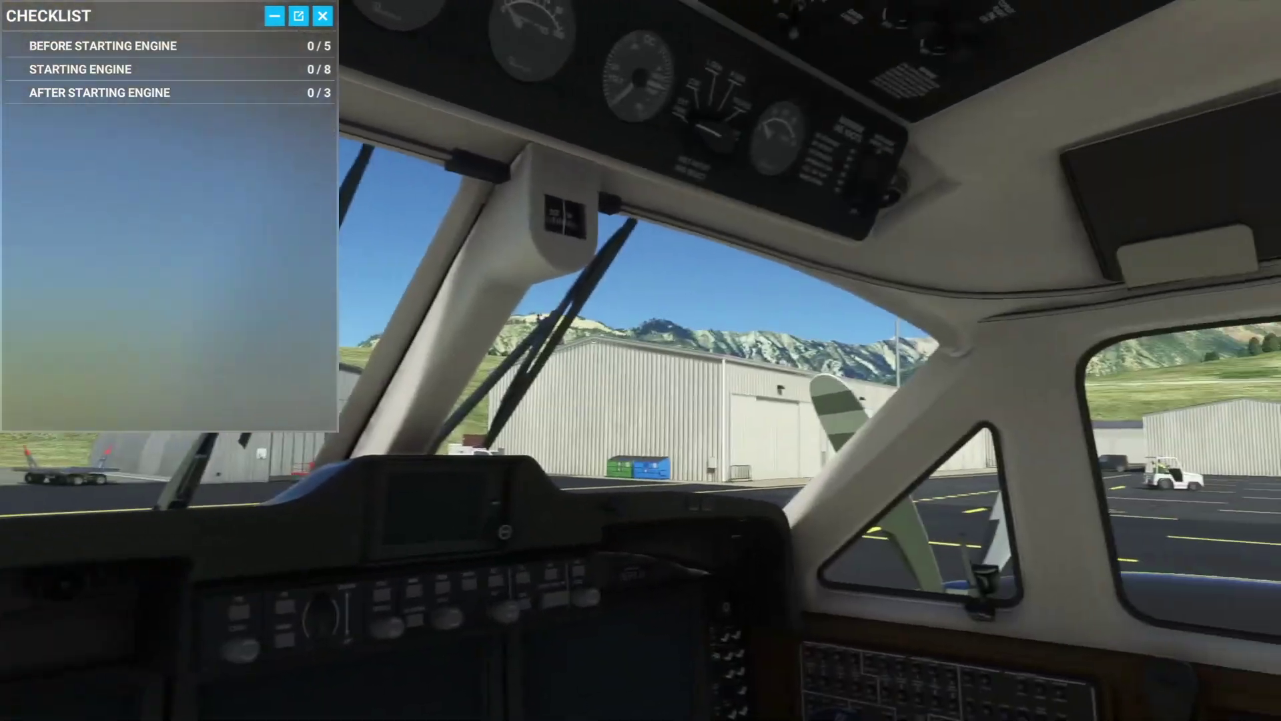
pyautogui.hotkey('shift', 'Right')
pyautogui.hotkey('ctrl', 'space')
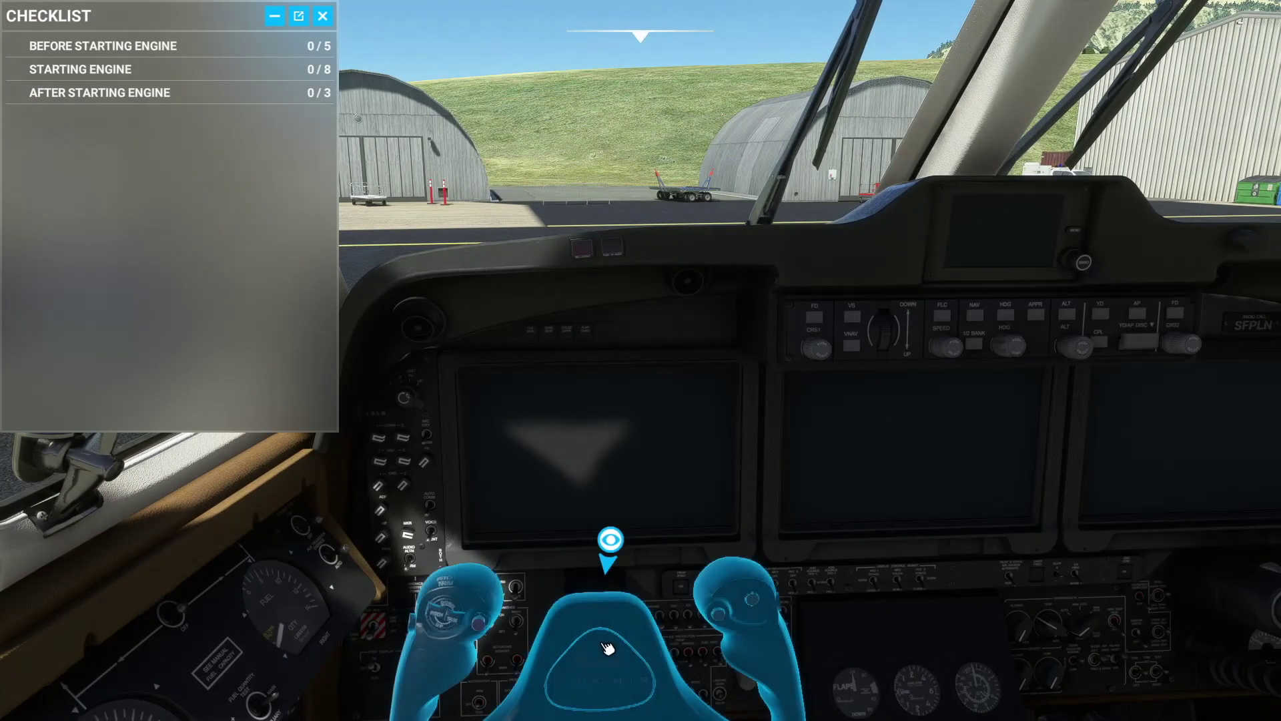
pyautogui.click(608, 648)
pyautogui.click(238, 48)
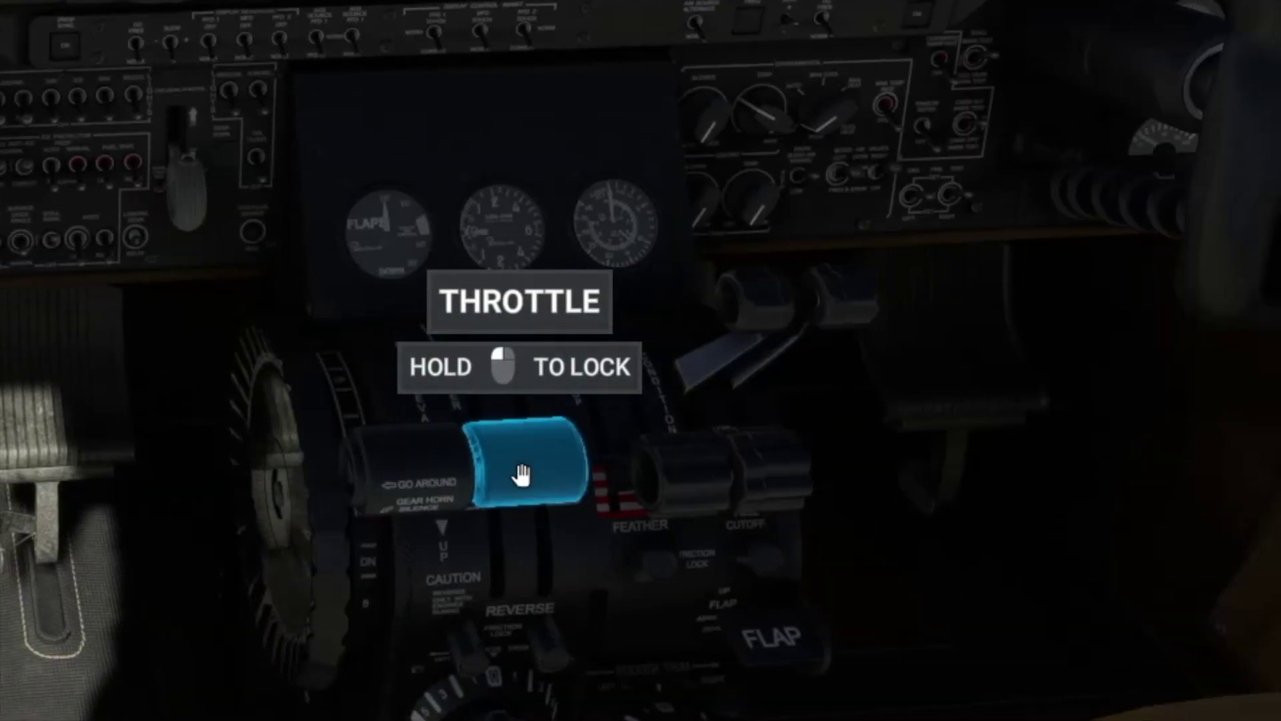
# - Set both prop levers to Max RPM and both condition levers to fuel cutoff on the centre pedestal
pyautogui.moveTo(695, 478); pyautogui.dragTo(578, 93)
pyautogui.moveTo(787, 474); pyautogui.dragTo(640, 83)
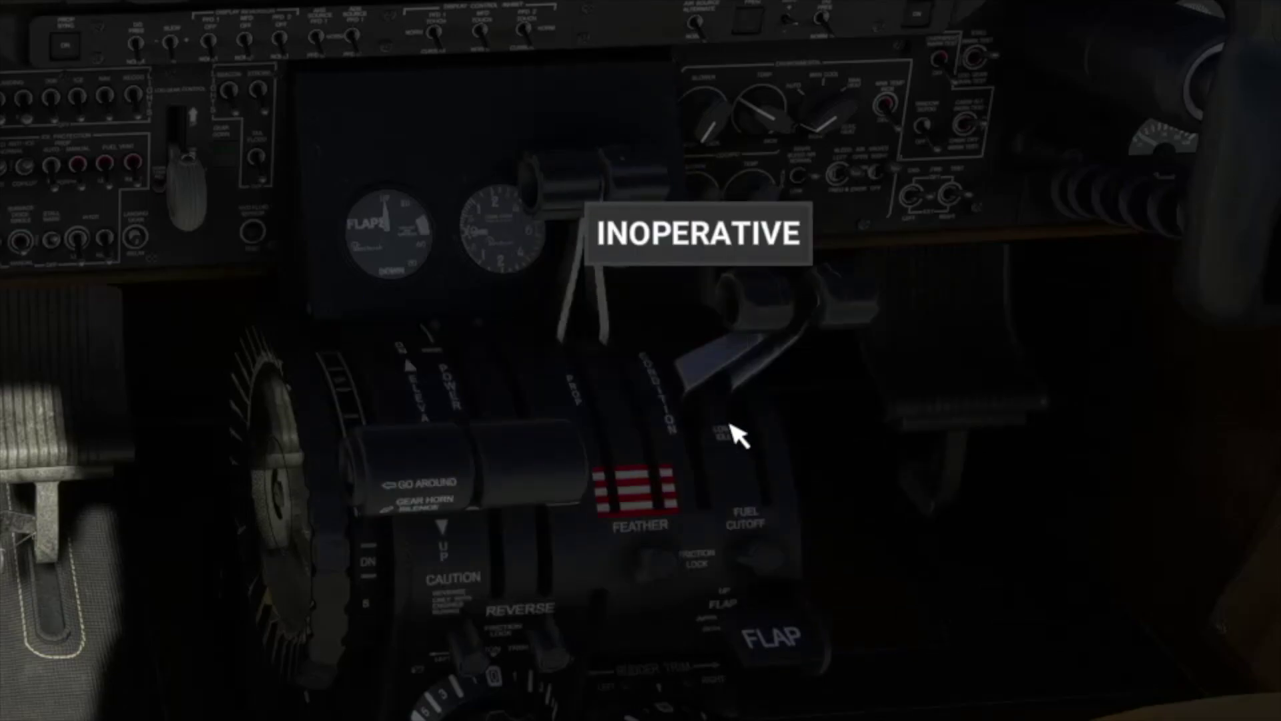
pyautogui.moveTo(757, 311); pyautogui.dragTo(828, 527)
pyautogui.moveTo(778, 331); pyautogui.dragTo(607, 684)
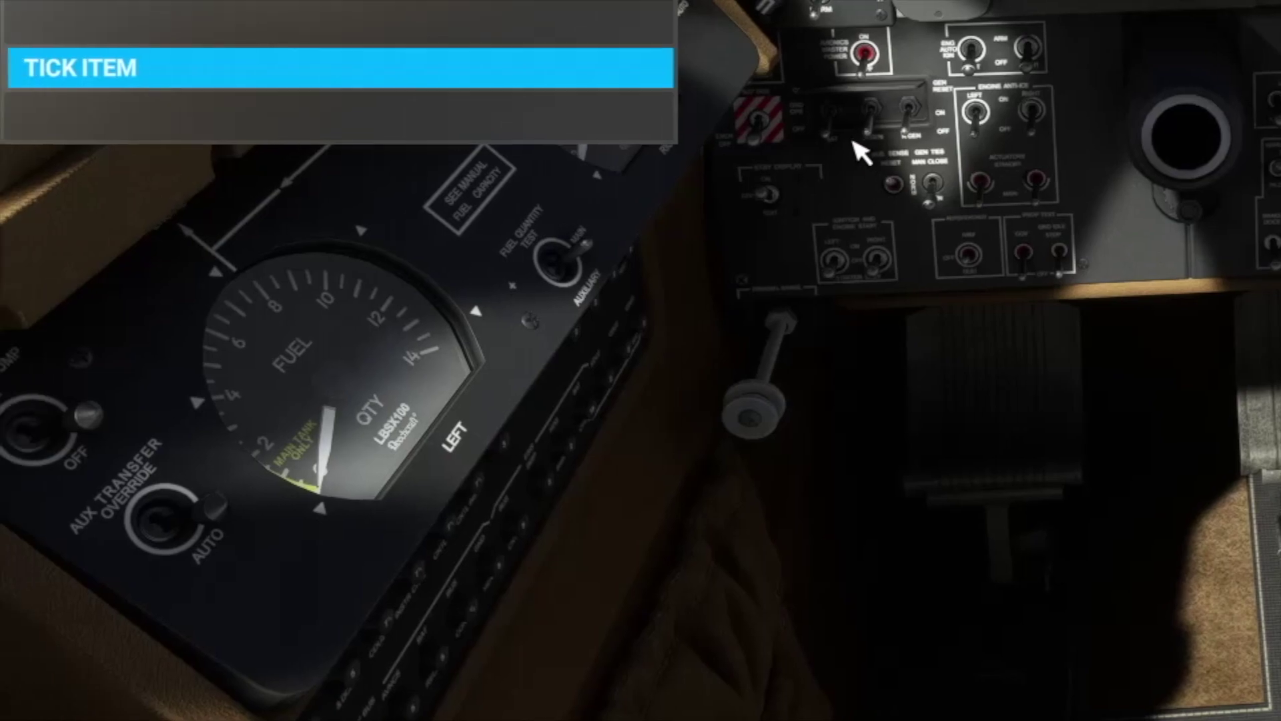
# - Switch the battery on and minimize the checklist
pyautogui.click(829, 121)
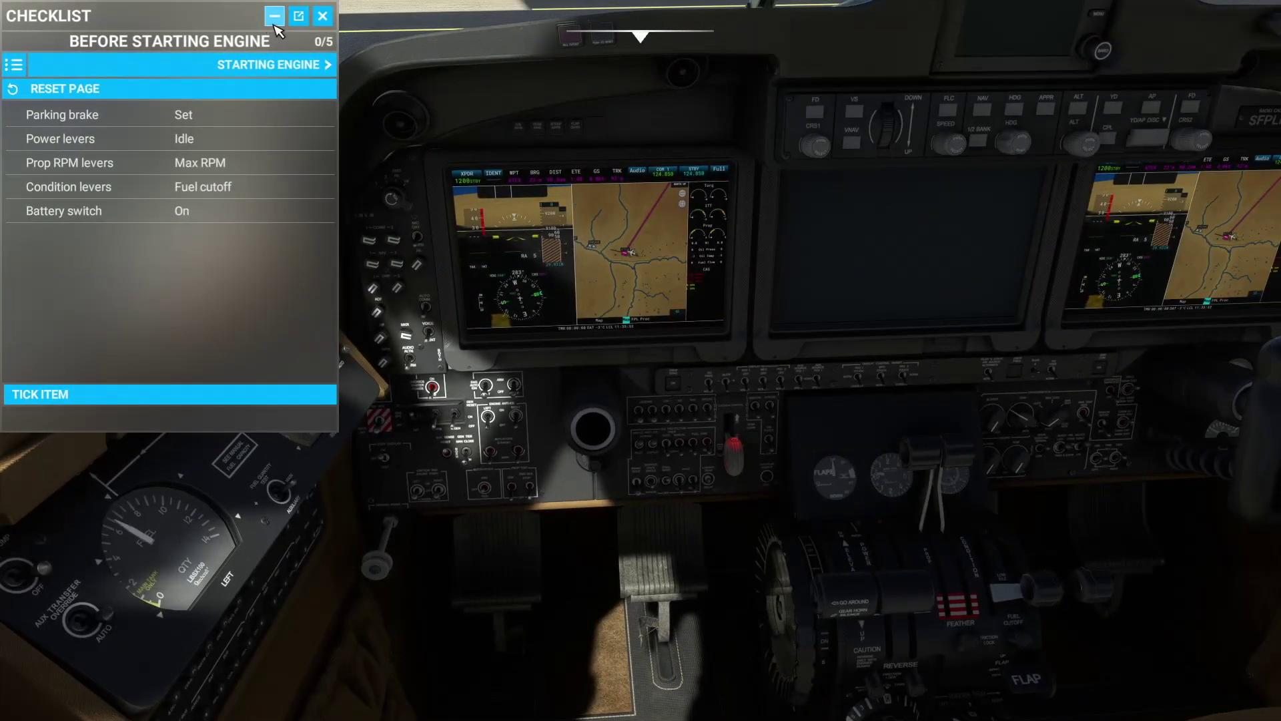
pyautogui.click(274, 16)
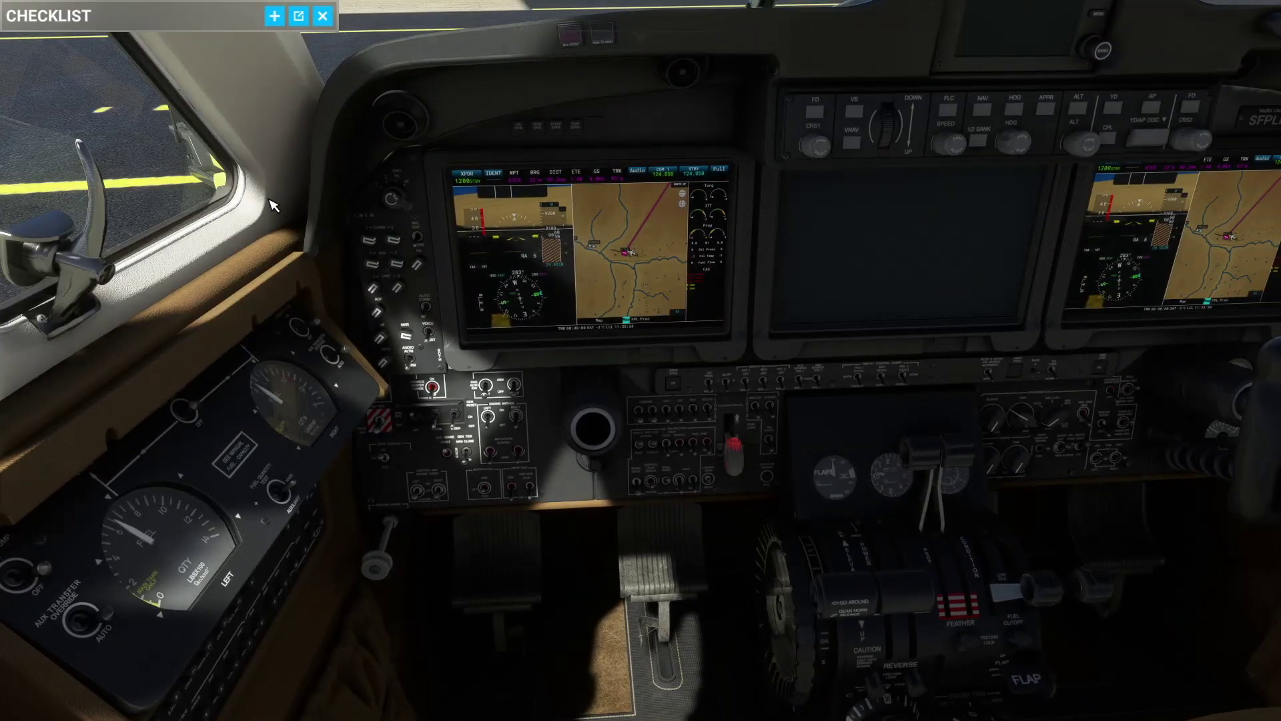
# - Begin saving the flight to this PC and create a folder named Beechcraft King Air inside the pinned flight plans folder
pyautogui.press('Escape')
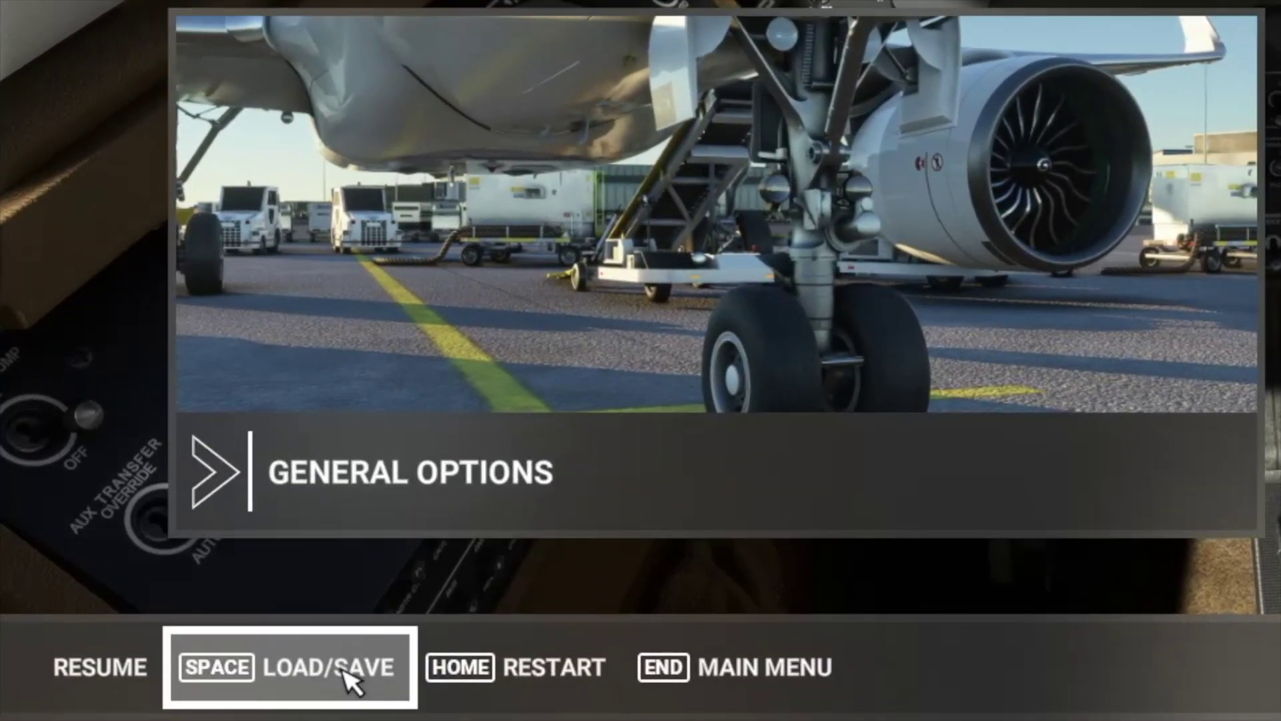
pyautogui.click(350, 681)
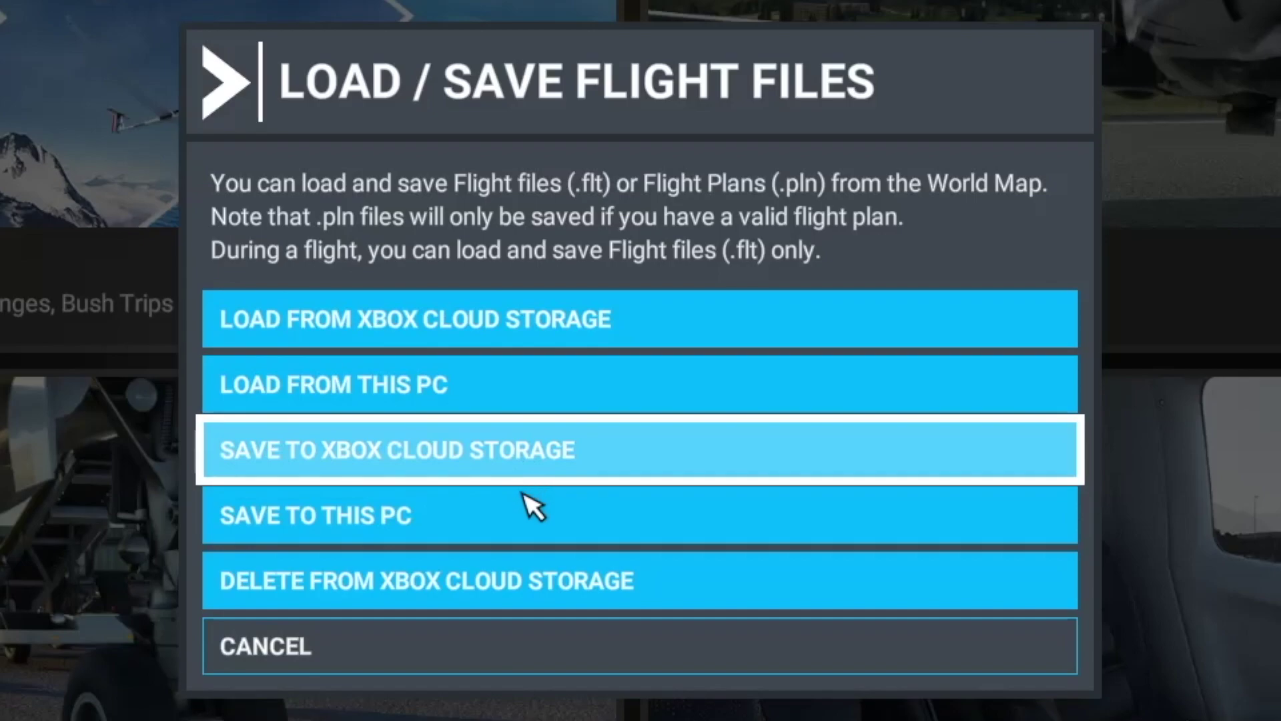
pyautogui.click(542, 520)
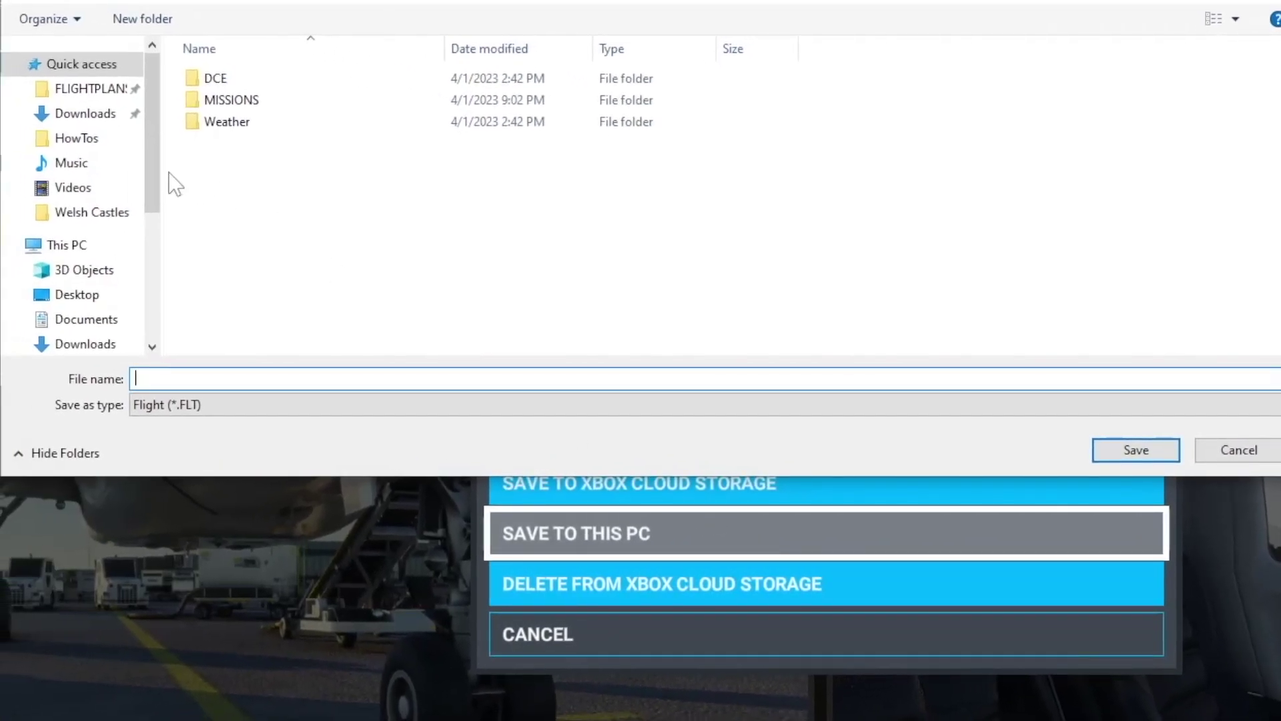
pyautogui.click(85, 89)
pyautogui.click(147, 26)
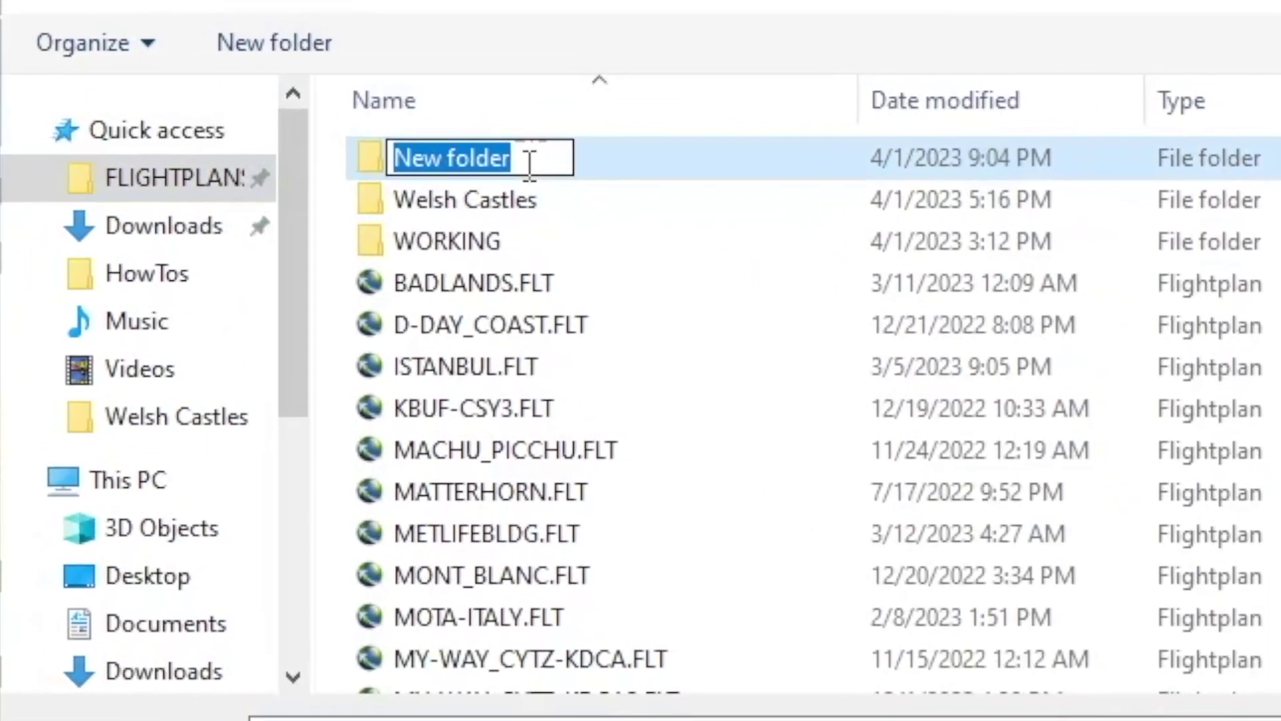
pyautogui.write('Beechcra')
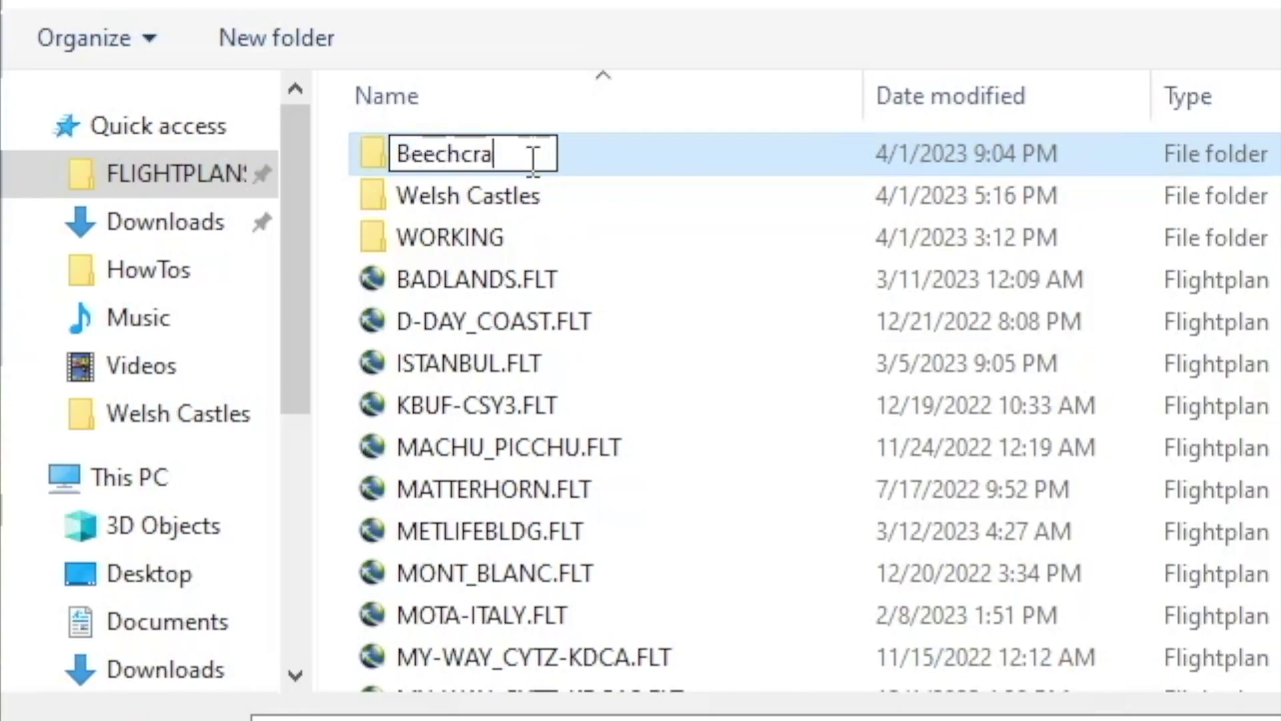
pyautogui.write('ft King Air')
pyautogui.press('Return')
# - Save the flight in the Beechcraft King Air folder as READY-TO-START
pyautogui.doubleClick(533, 158)
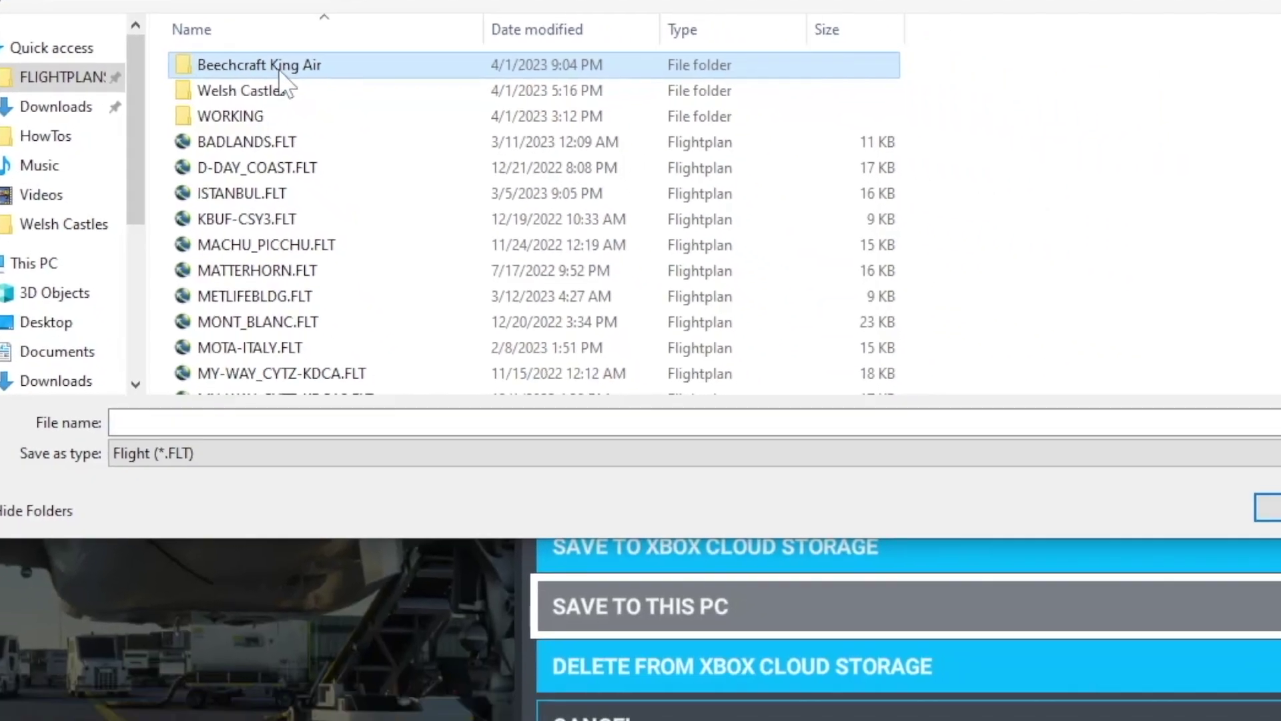
pyautogui.click(167, 381)
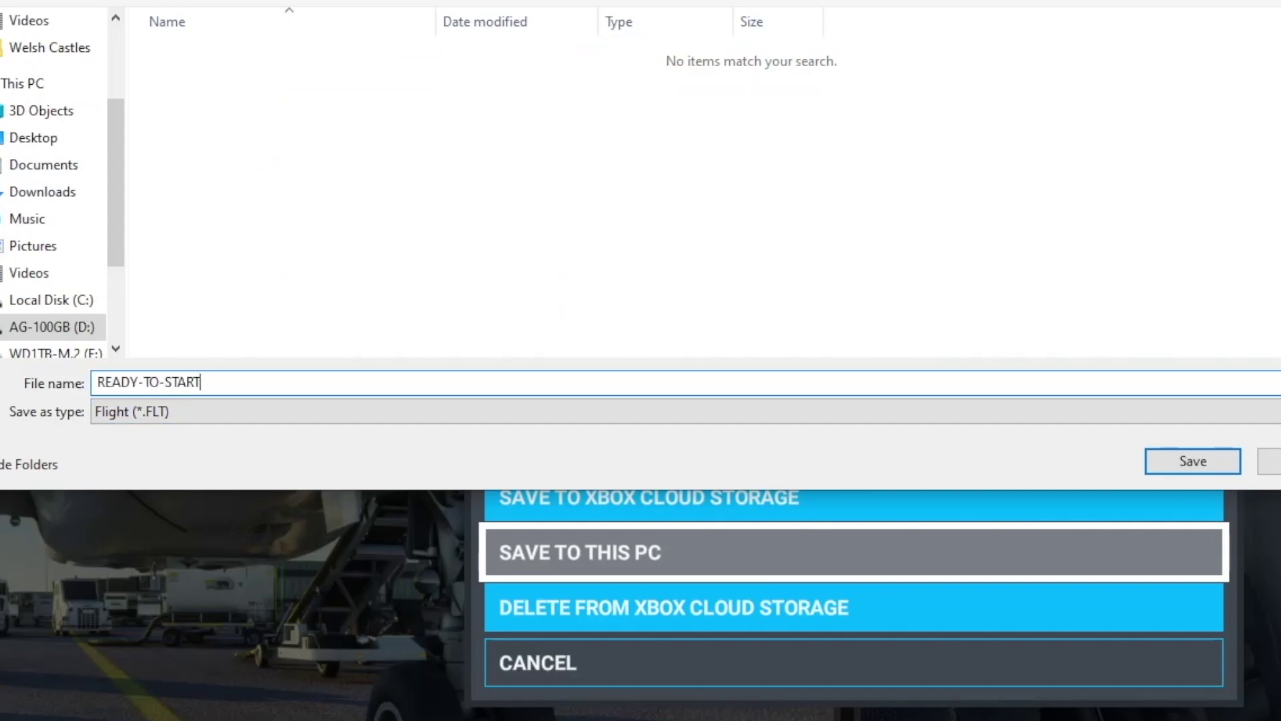
pyautogui.click(1165, 456)
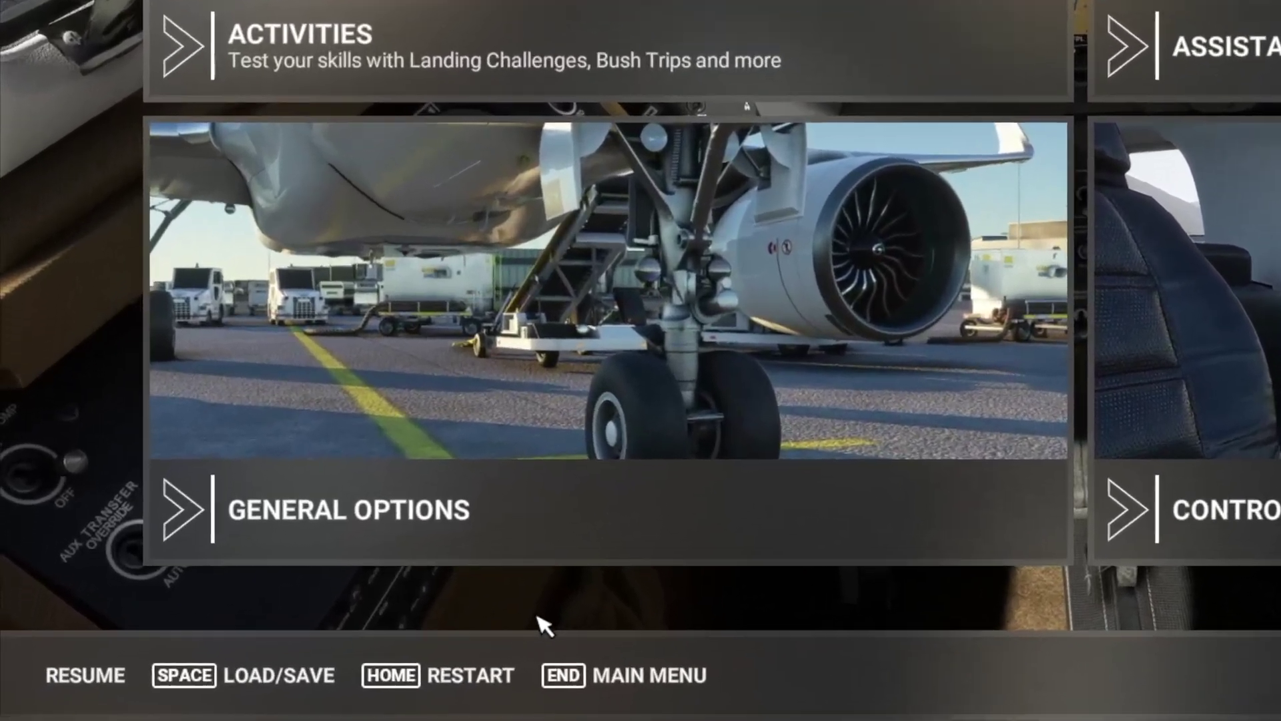
# - Leave the current flight and return to the main menu
pyautogui.click(631, 684)
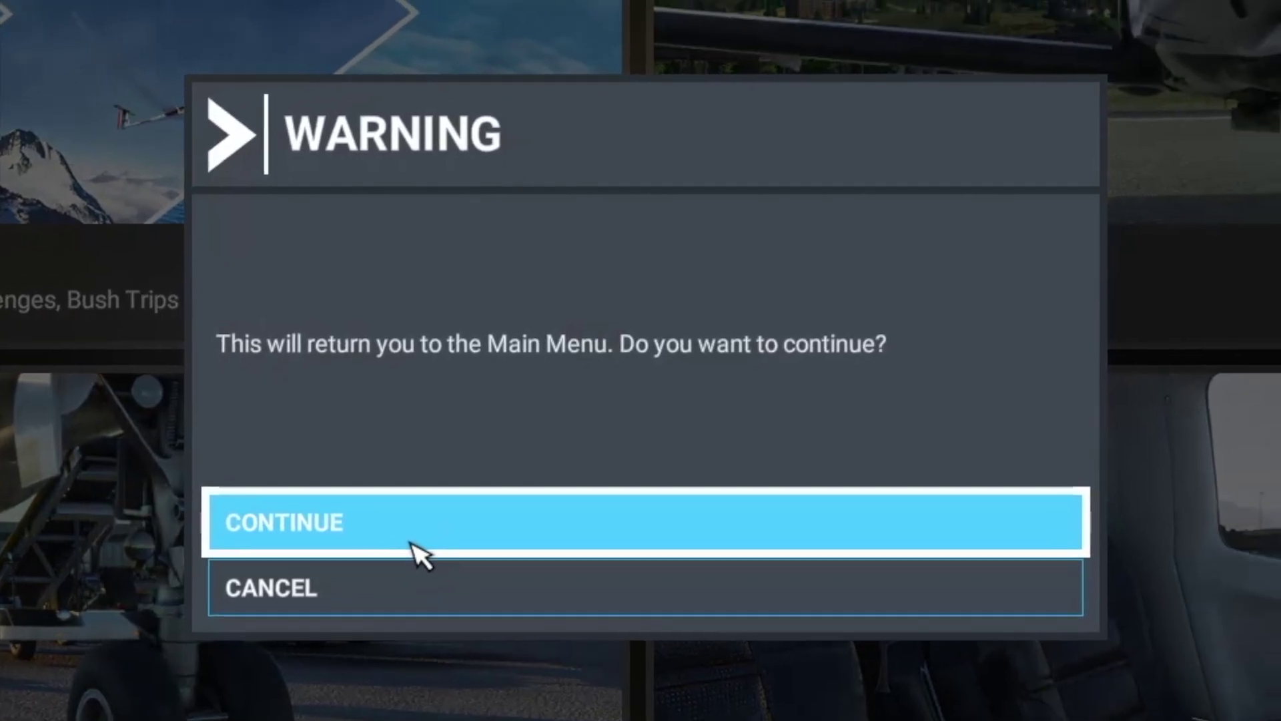
pyautogui.click(572, 374)
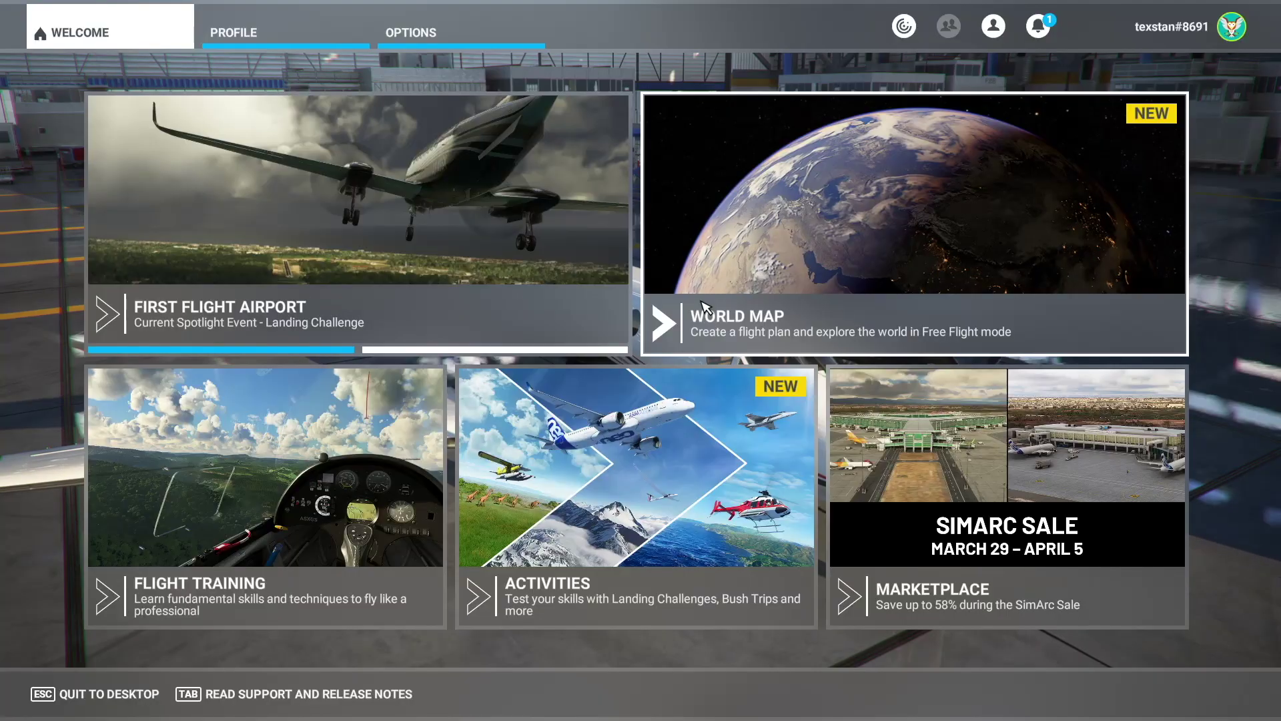
# - Switch to the Flightplan app and load READY-TO-START.FLT from the Beechcraft King Air folder
pyautogui.hotkey('alt', 'Tab')
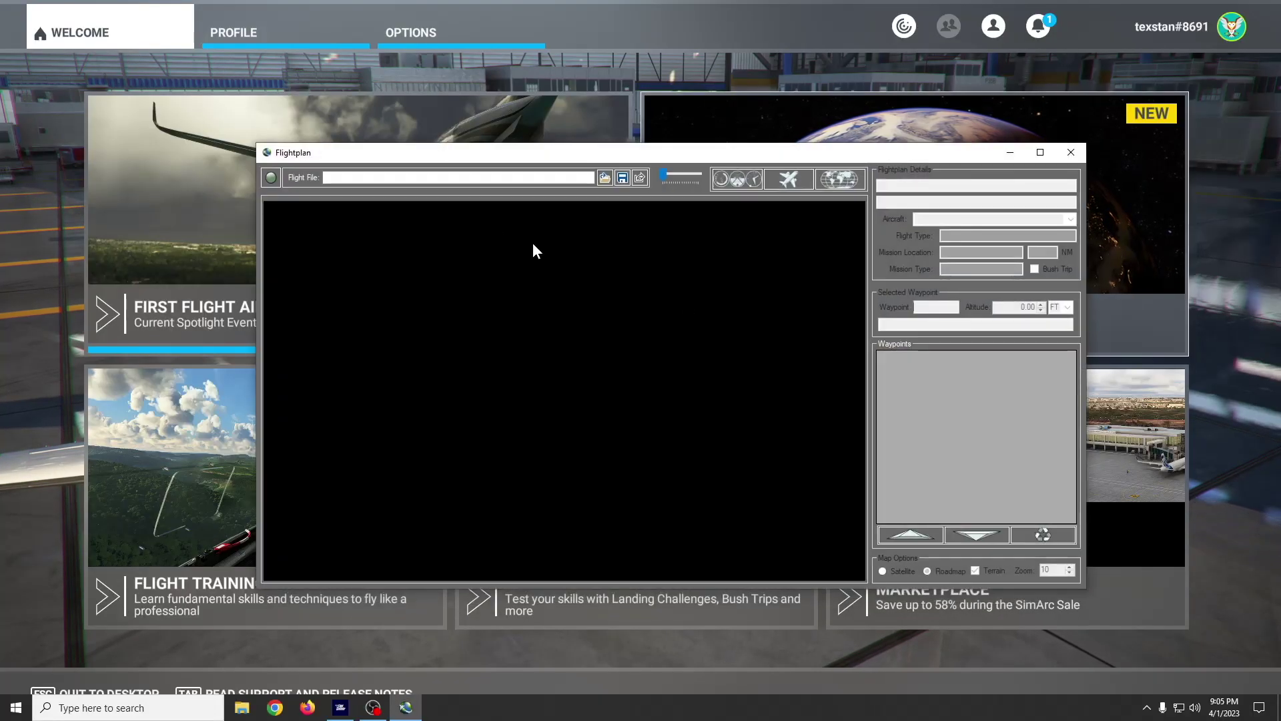
pyautogui.click(604, 178)
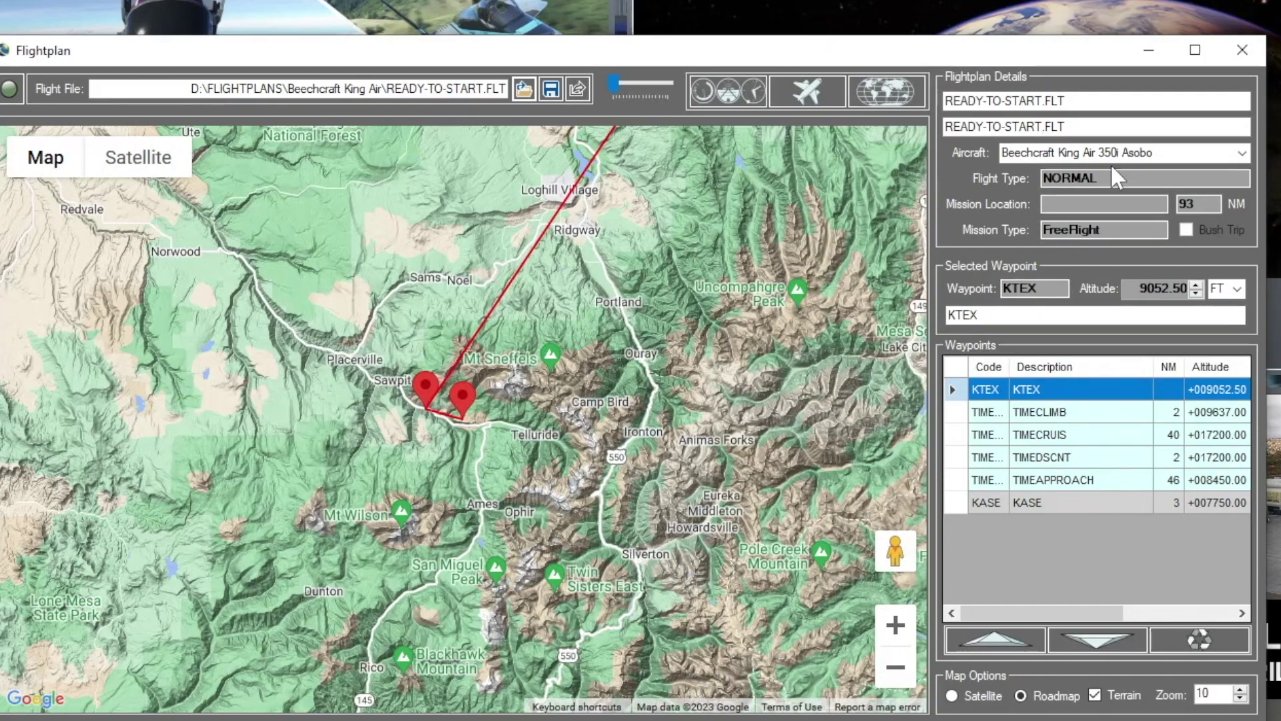
# - Review the loaded flight's aircraft settings, including its fuel tanks, and its simulation variables and departure and destination settings
pyautogui.click(820, 86)
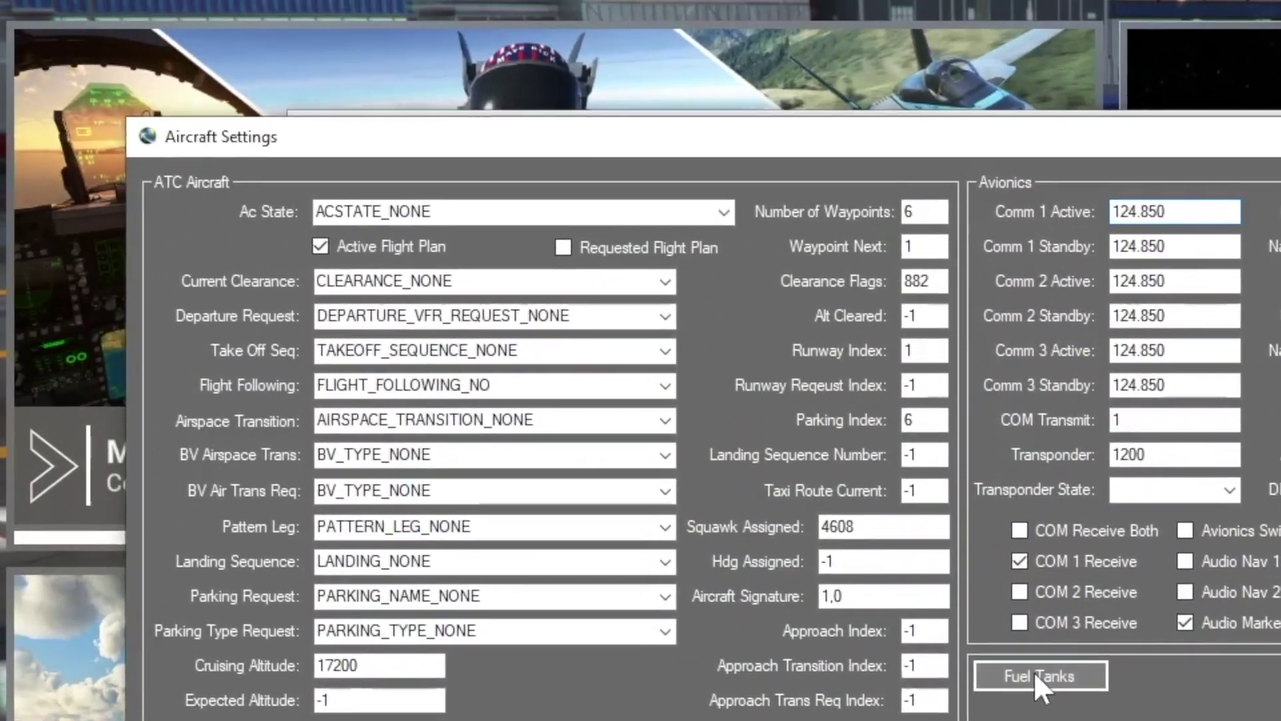
pyautogui.click(879, 556)
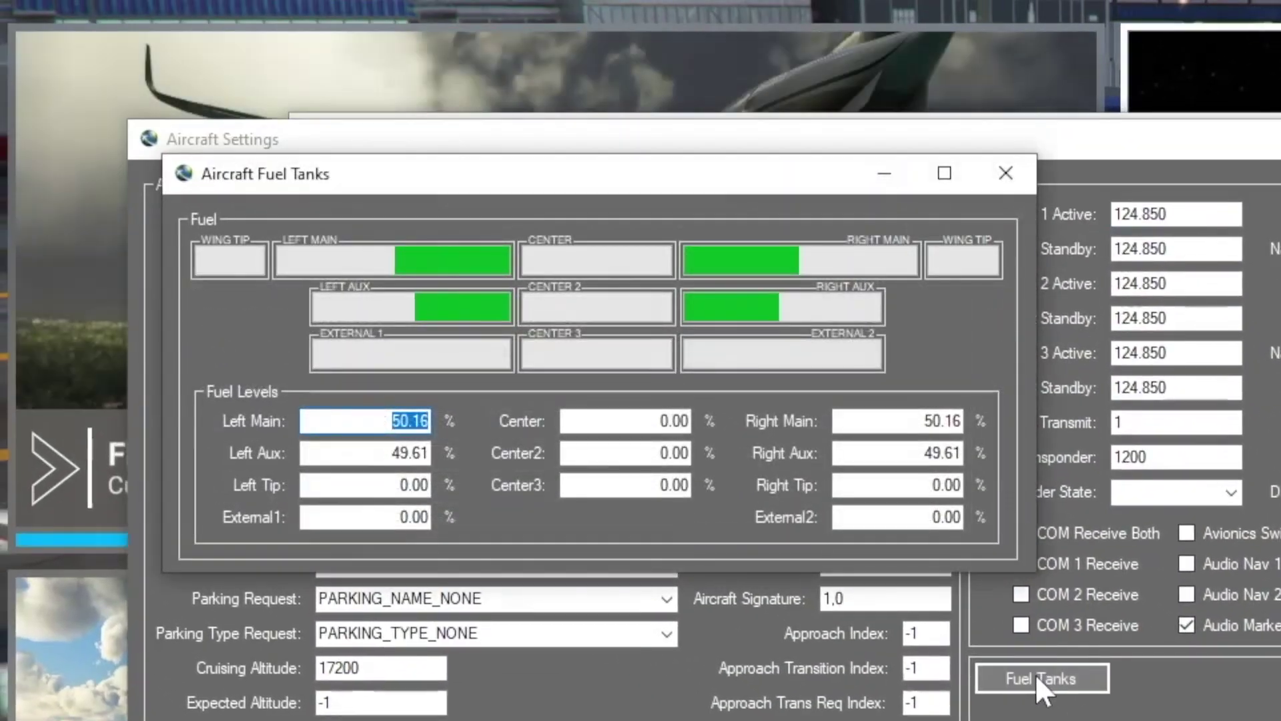
pyautogui.click(1001, 180)
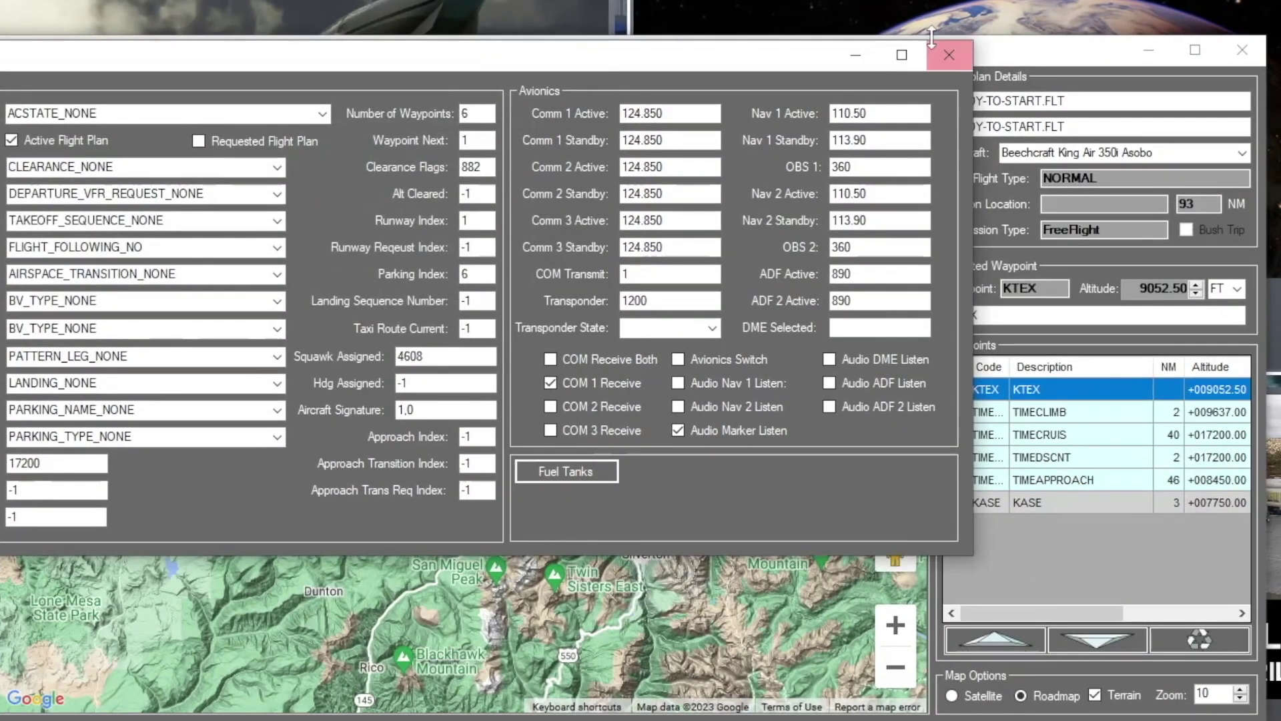
pyautogui.click(949, 55)
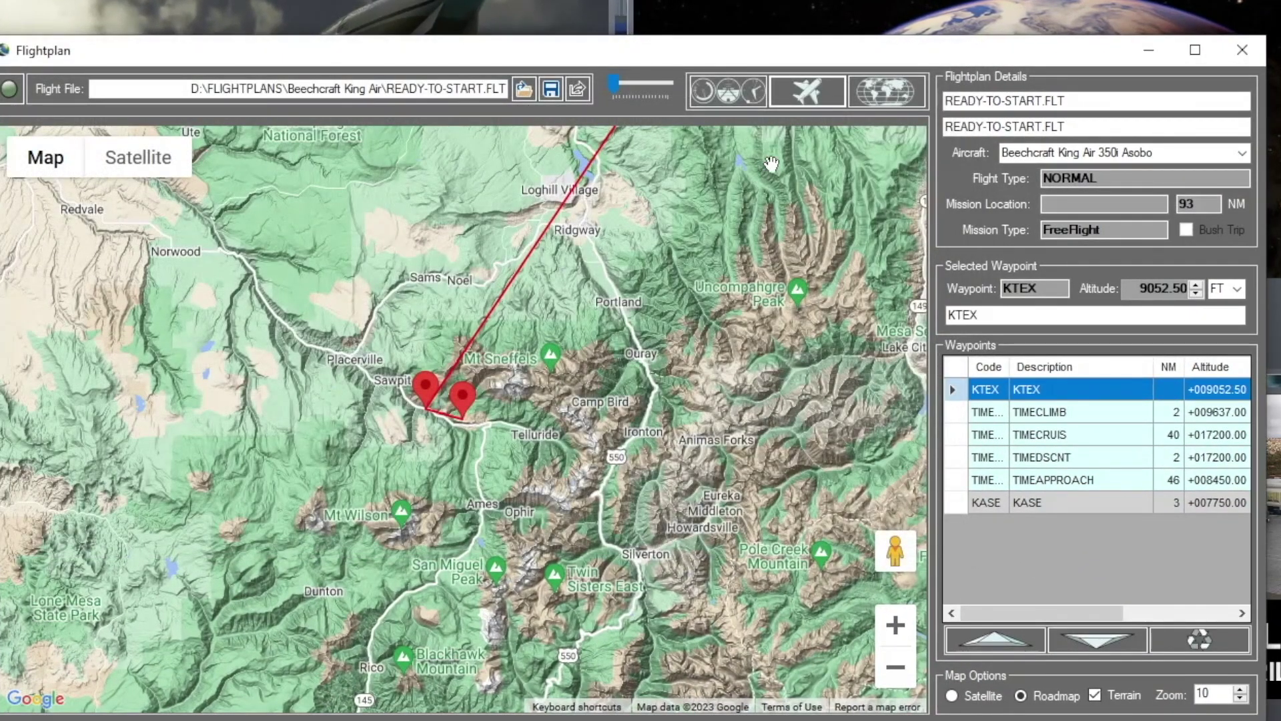
pyautogui.click(734, 94)
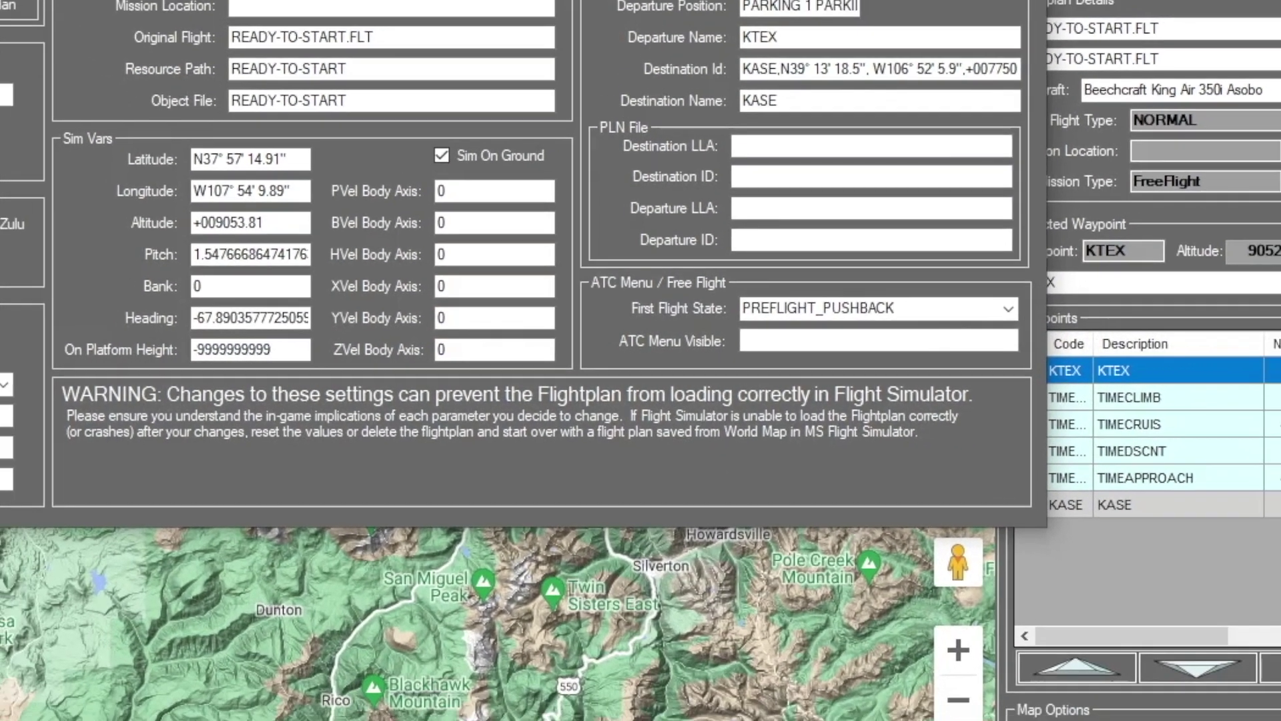
pyautogui.click(879, 83)
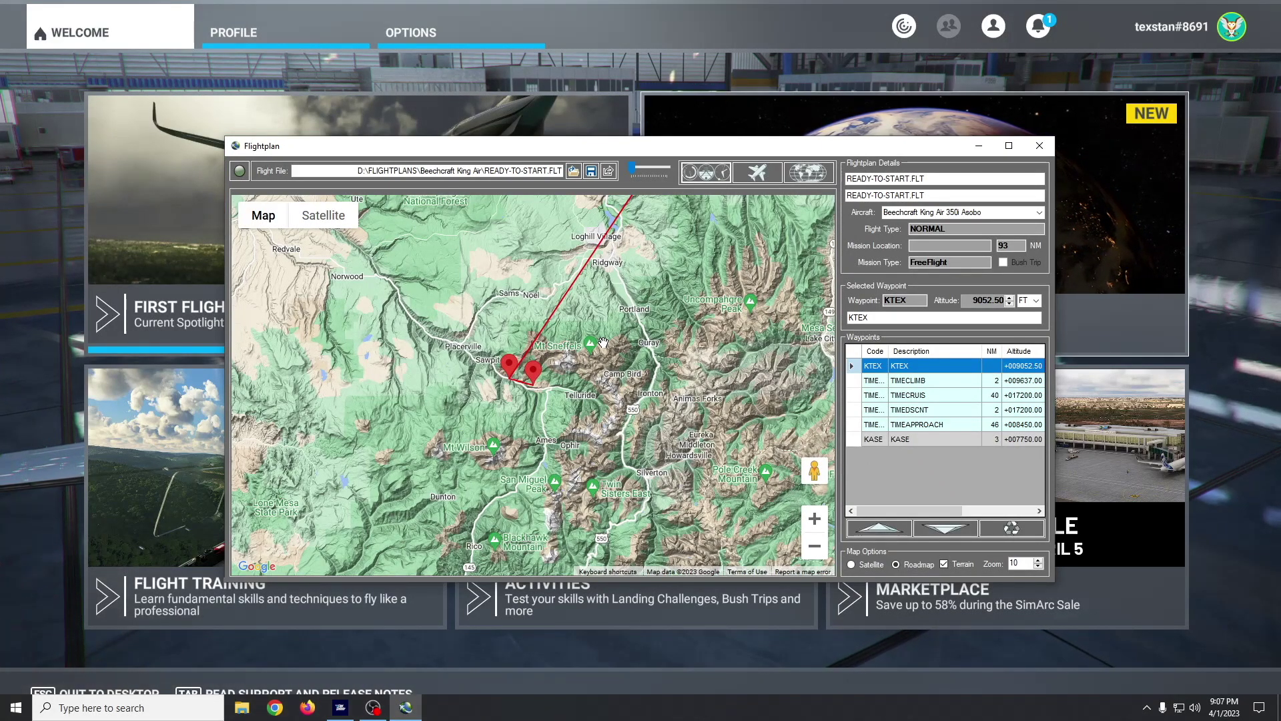
# - Show the loaded flight plan in the Cockpit Map window
pyautogui.click(774, 169)
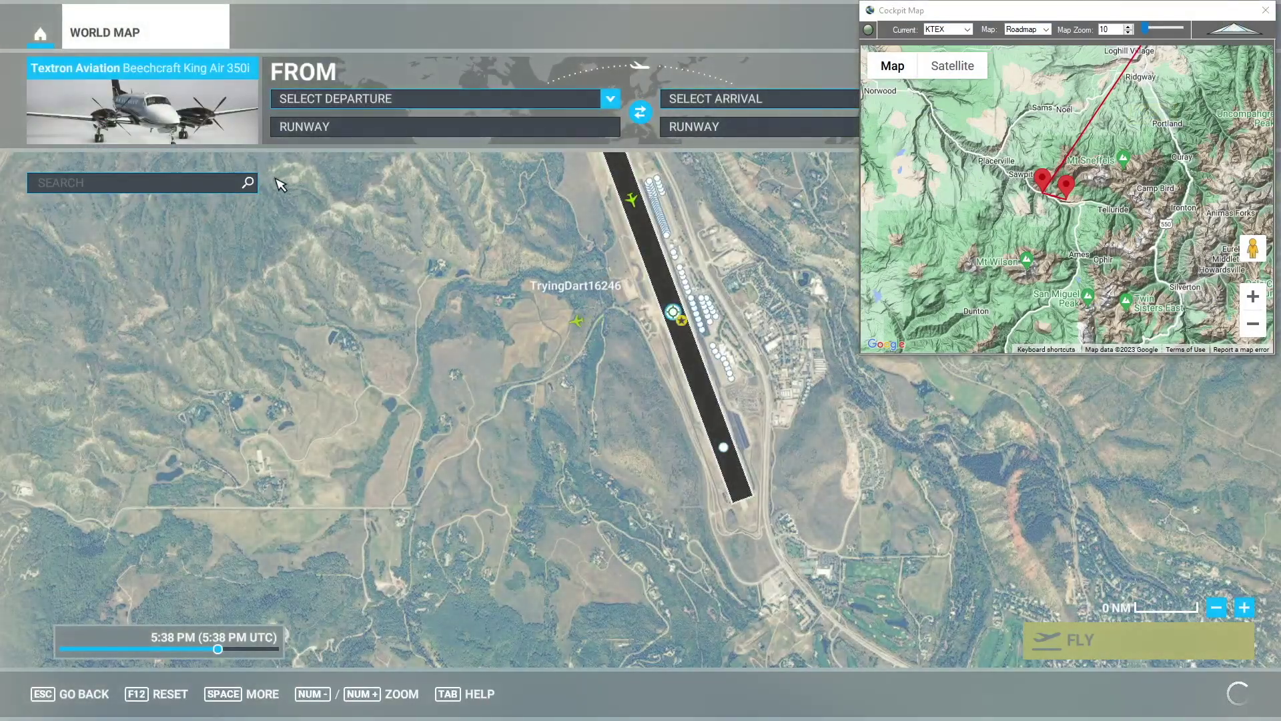
# - Select the Ryan NYP Spirit of St. Louis as the aircraft on the simulator's world map and reset the map
pyautogui.click(167, 110)
pyautogui.click(392, 307)
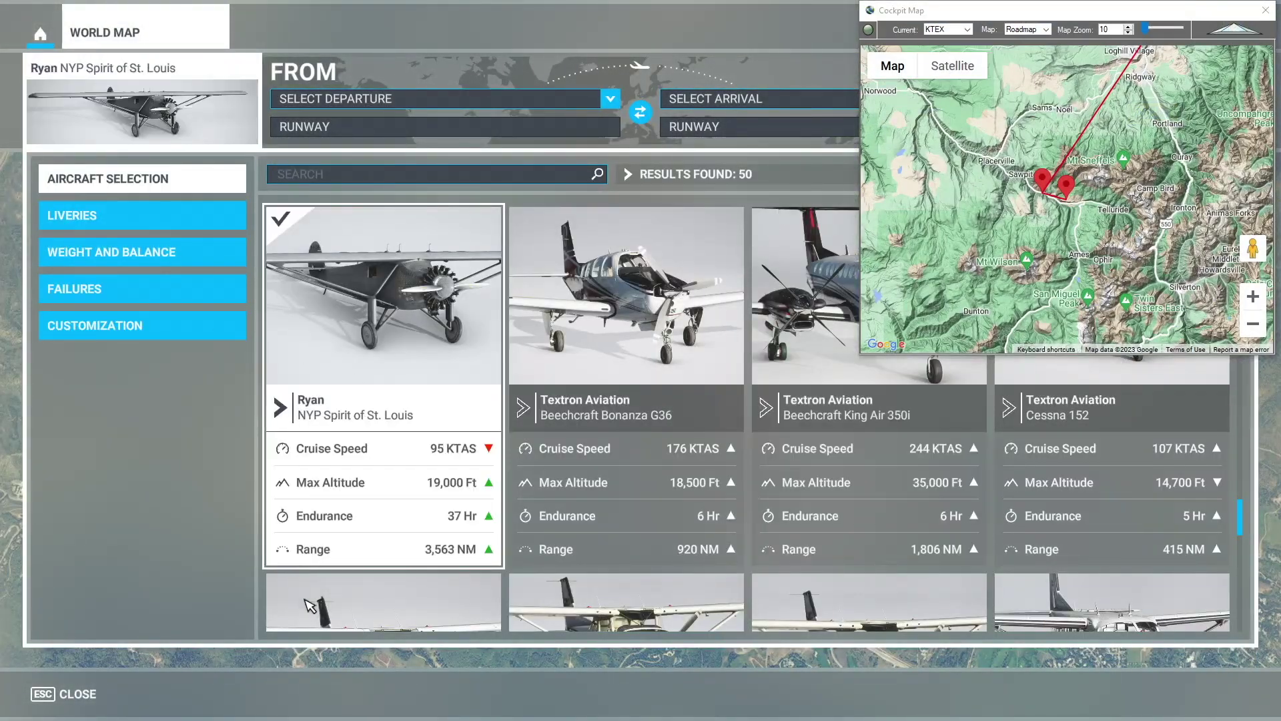
pyautogui.press('Escape')
pyautogui.press('F12')
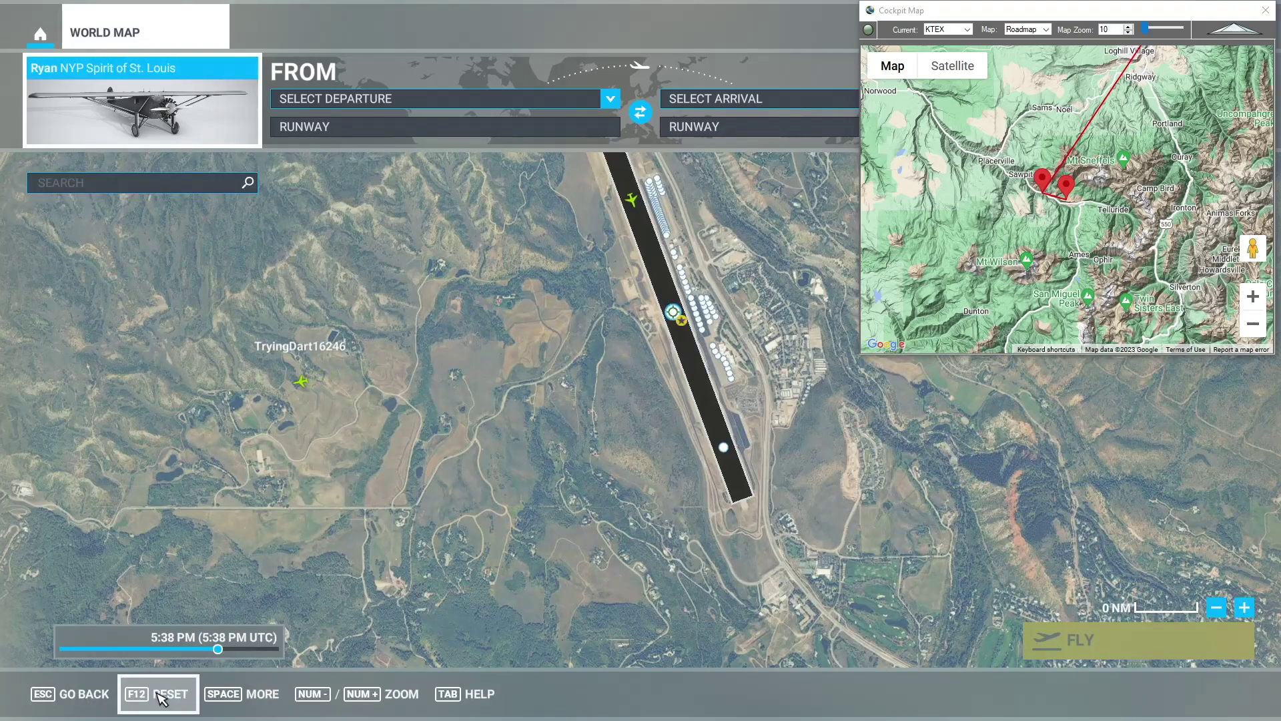
pyautogui.press('Return')
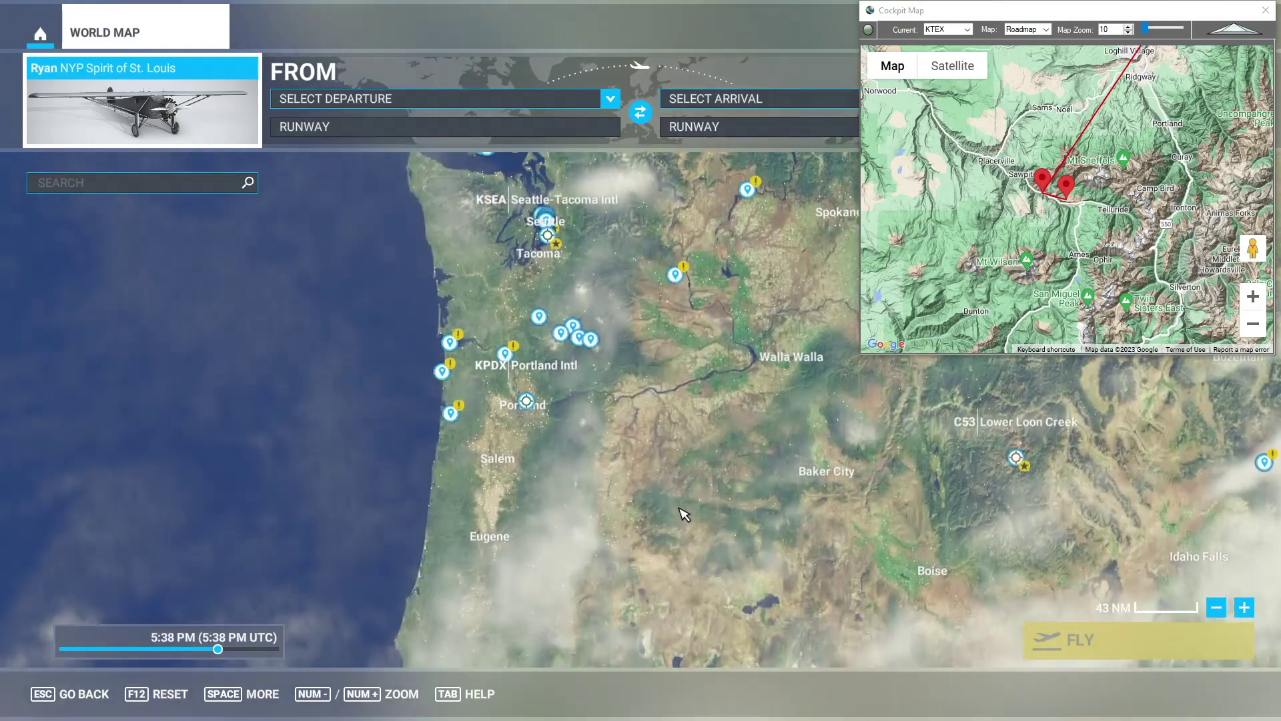
# - Load the saved King Air flight from Telluride to Aspen into the world map
pyautogui.click(248, 697)
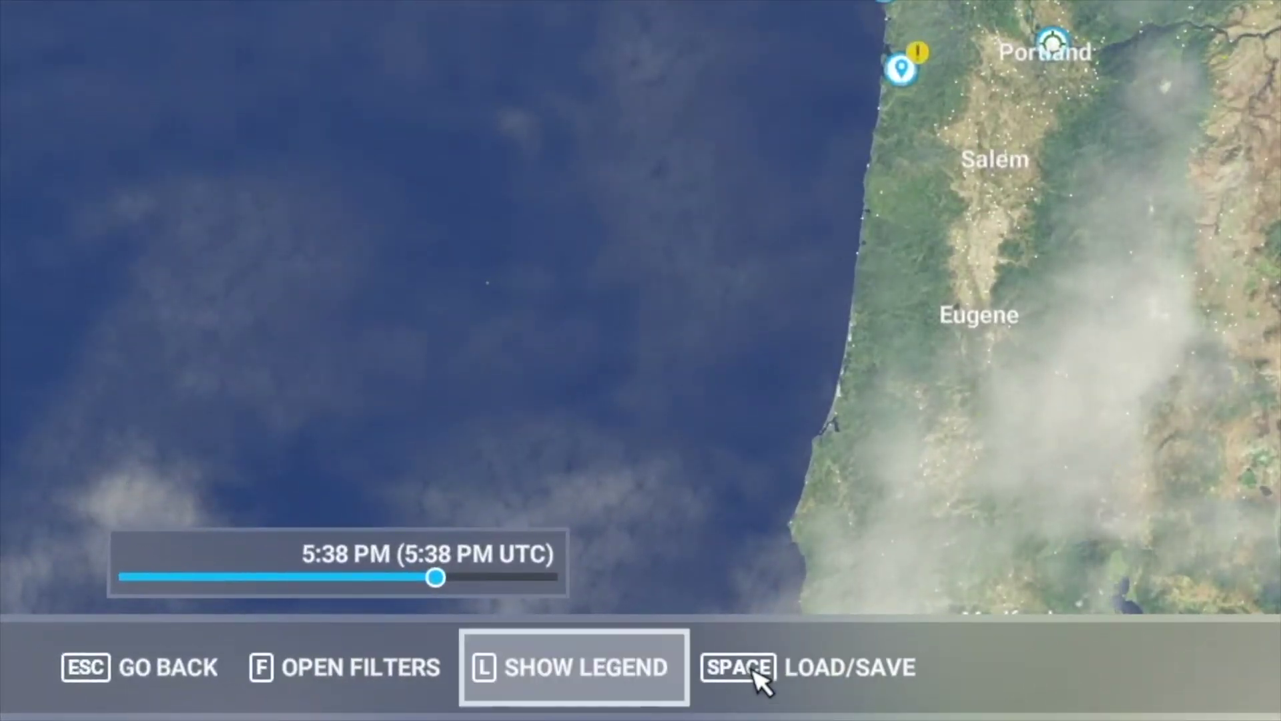
pyautogui.click(708, 691)
pyautogui.click(569, 474)
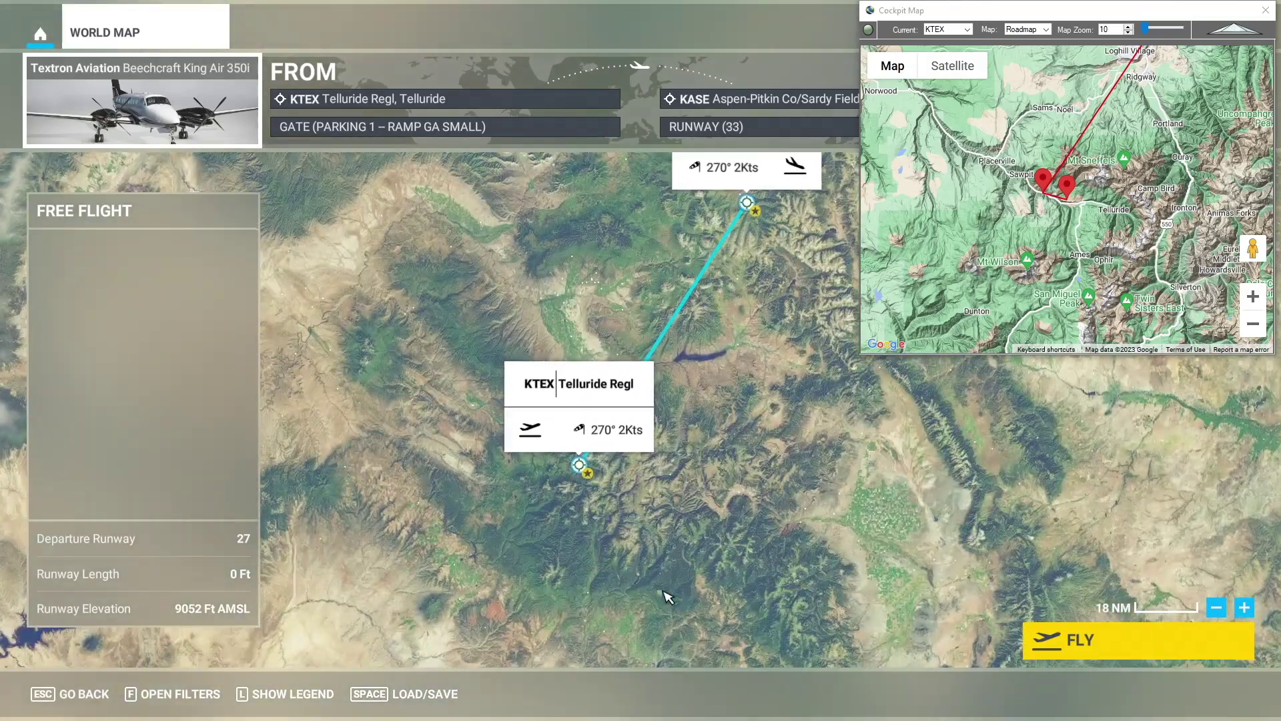
# - Examine the route on the world map from the Telluride parking ramp and departure runway to the arrival runway at Aspen
pyautogui.scroll(8, 593, 489)
pyautogui.moveTo(595, 487); pyautogui.dragTo(518, 606)
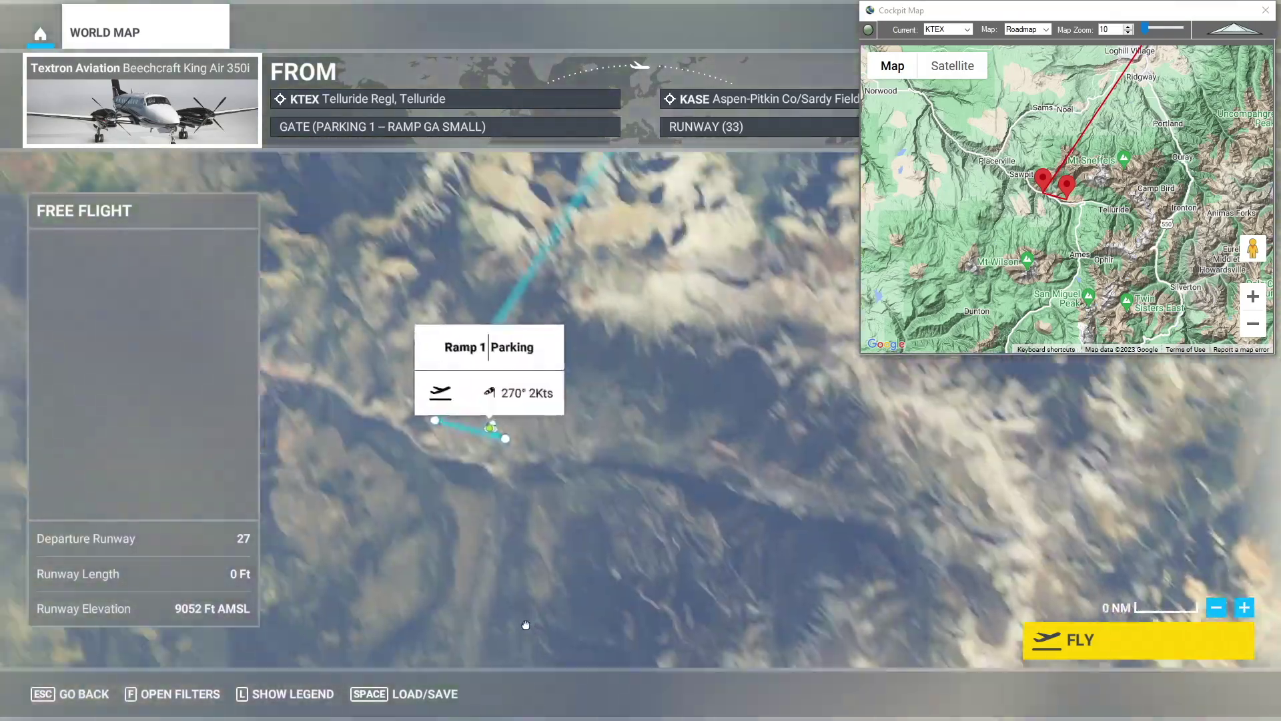
pyautogui.moveTo(470, 512); pyautogui.dragTo(692, 577)
pyautogui.scroll(5, 691, 580)
pyautogui.scroll(-5, 567, 538)
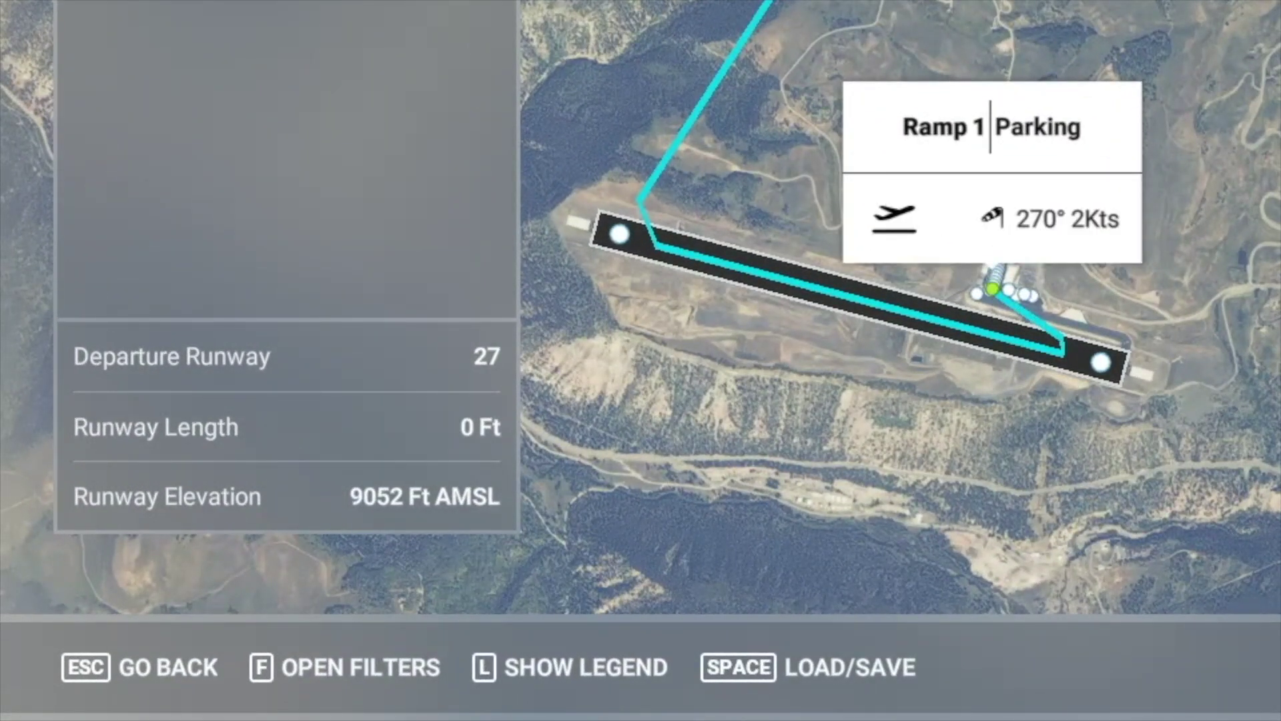
pyautogui.scroll(-3, 827, 509)
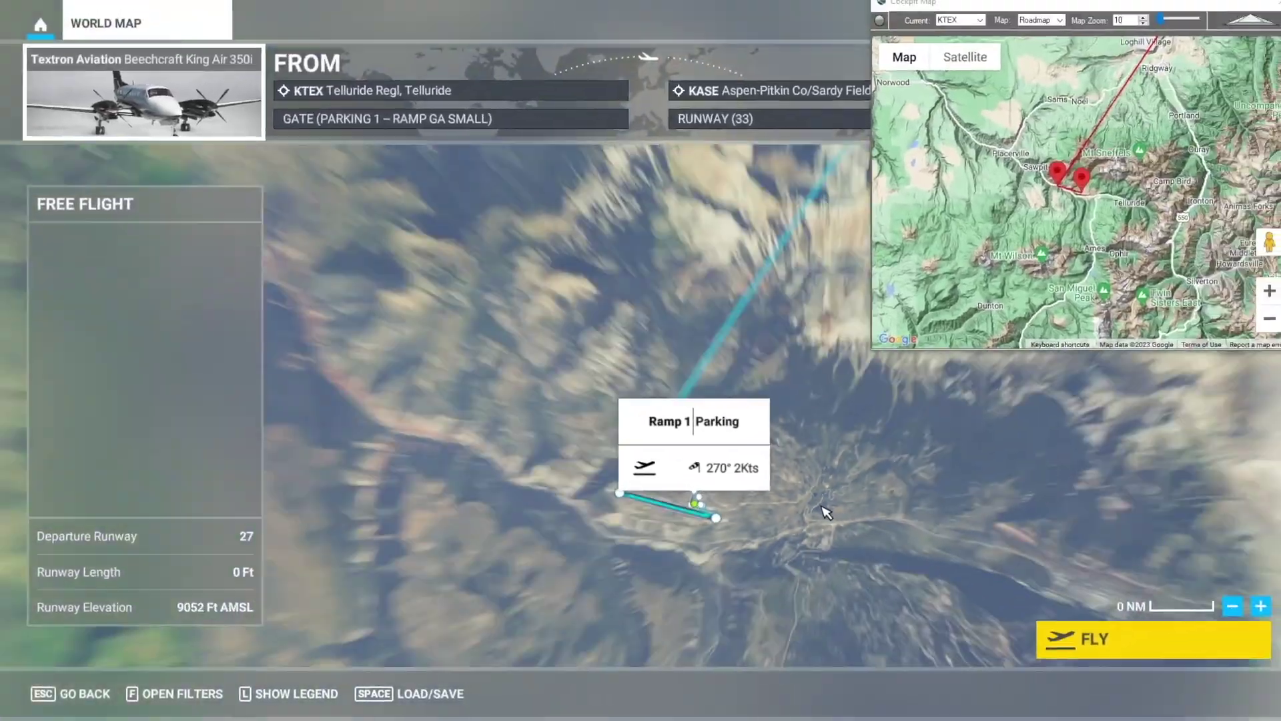
pyautogui.moveTo(892, 463); pyautogui.dragTo(679, 499)
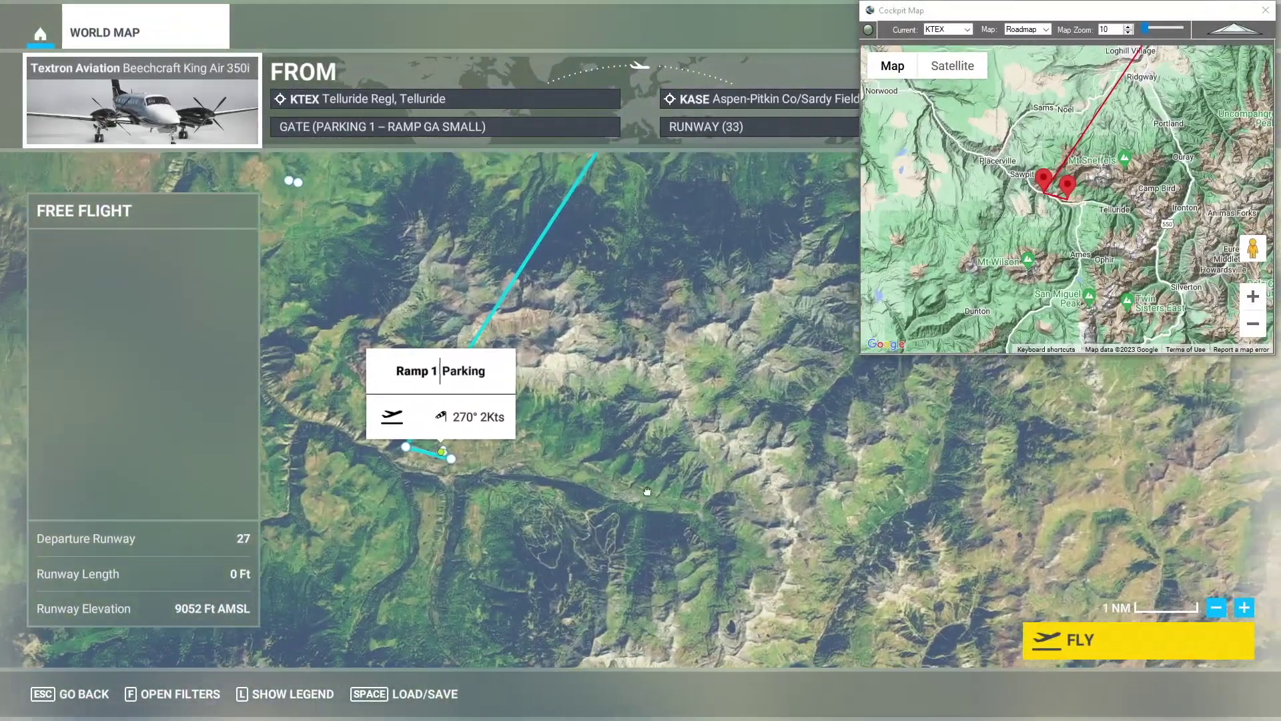
pyautogui.scroll(-3, 647, 492)
pyautogui.moveTo(659, 374); pyautogui.dragTo(567, 535)
pyautogui.moveTo(774, 173); pyautogui.dragTo(690, 428)
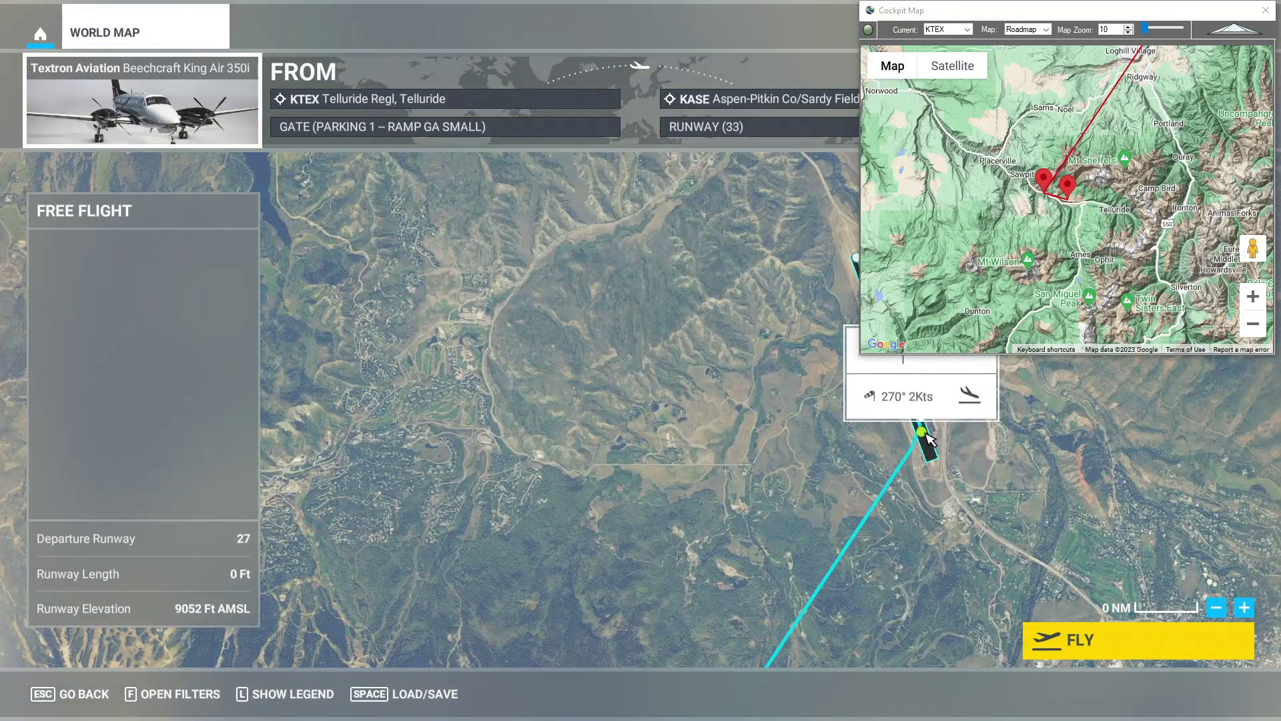
# - Start the flight, look around from the cockpit and collapse the Cockpit Map to its control bar
pyautogui.click(1159, 650)
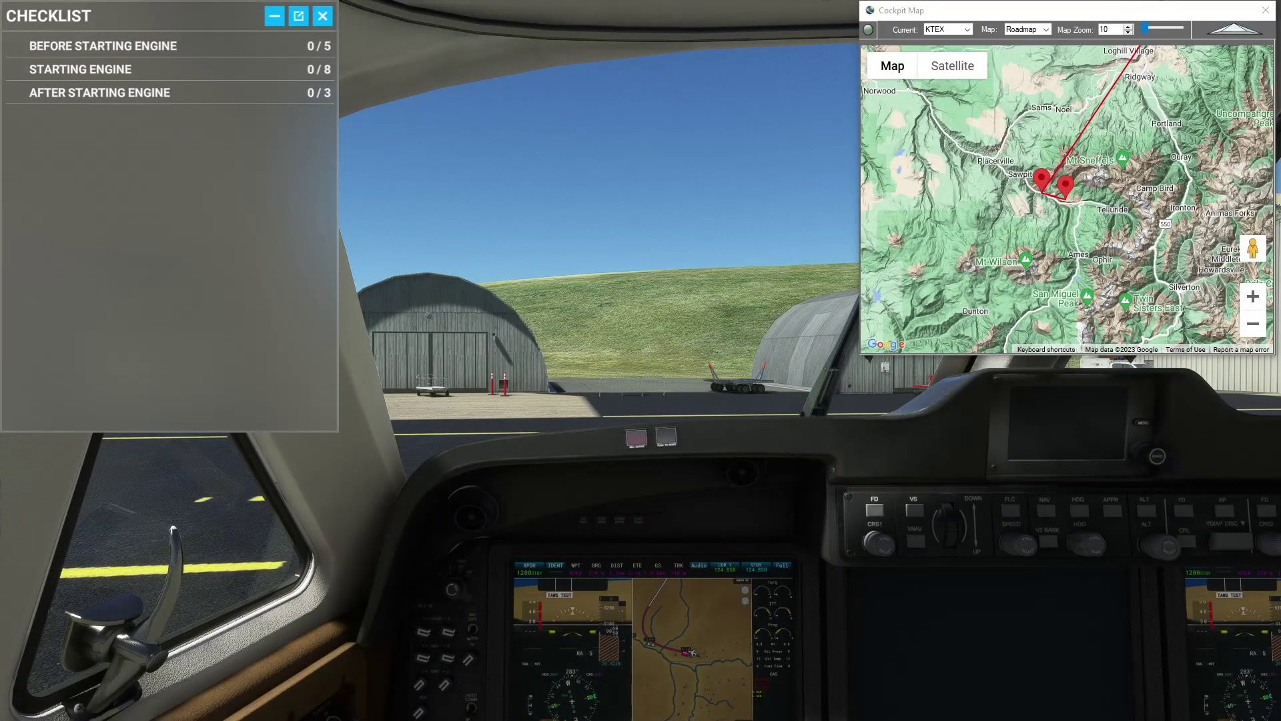
pyautogui.hotkey('ctrl', 'Left')
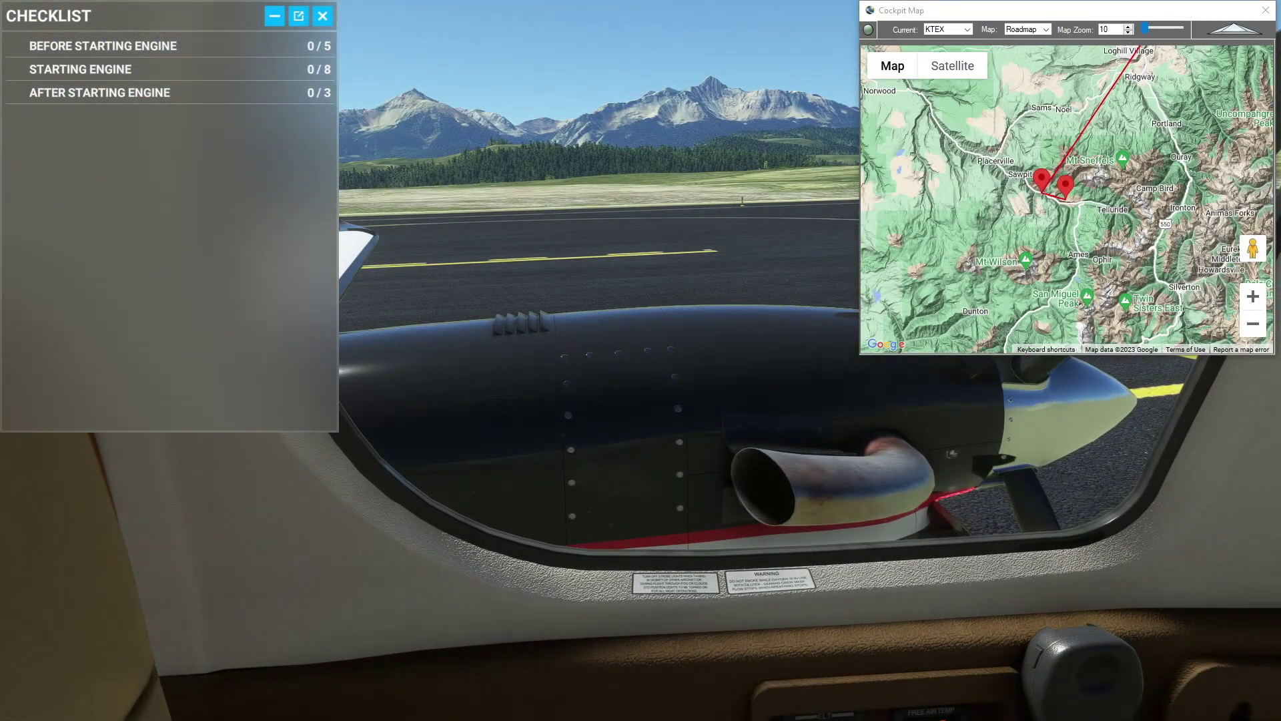
pyautogui.press('f')
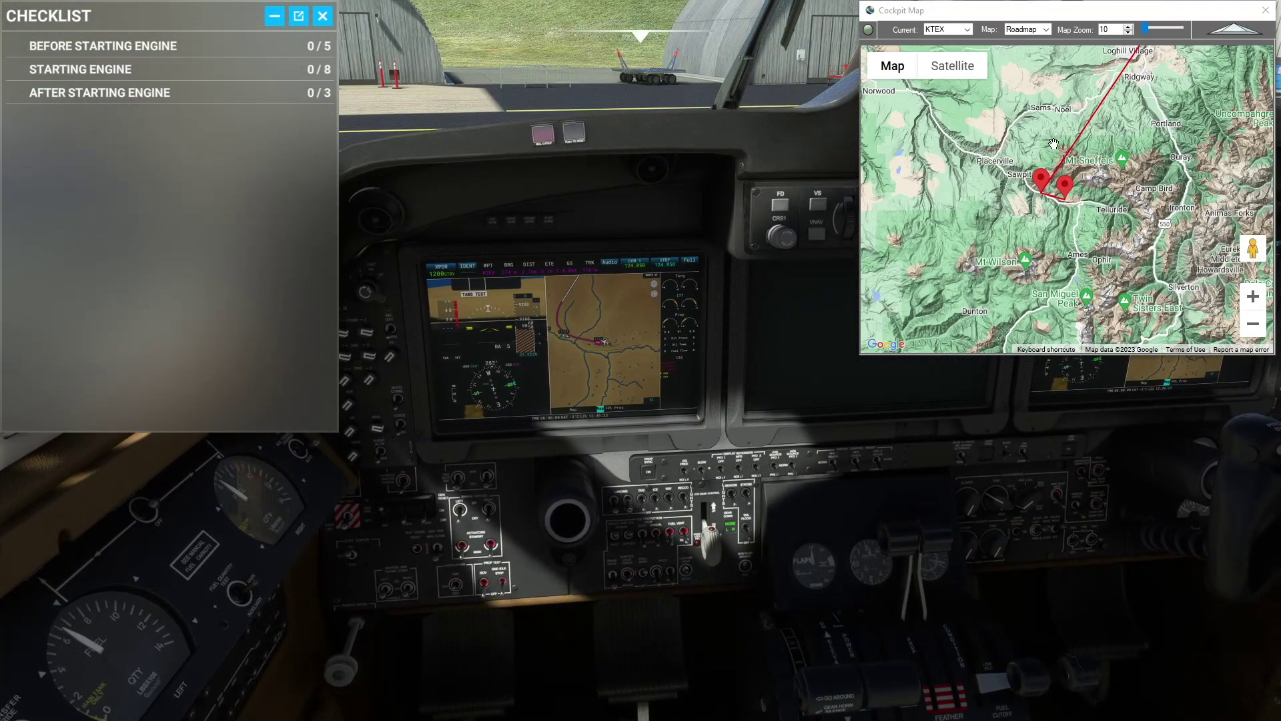
pyautogui.click(1233, 30)
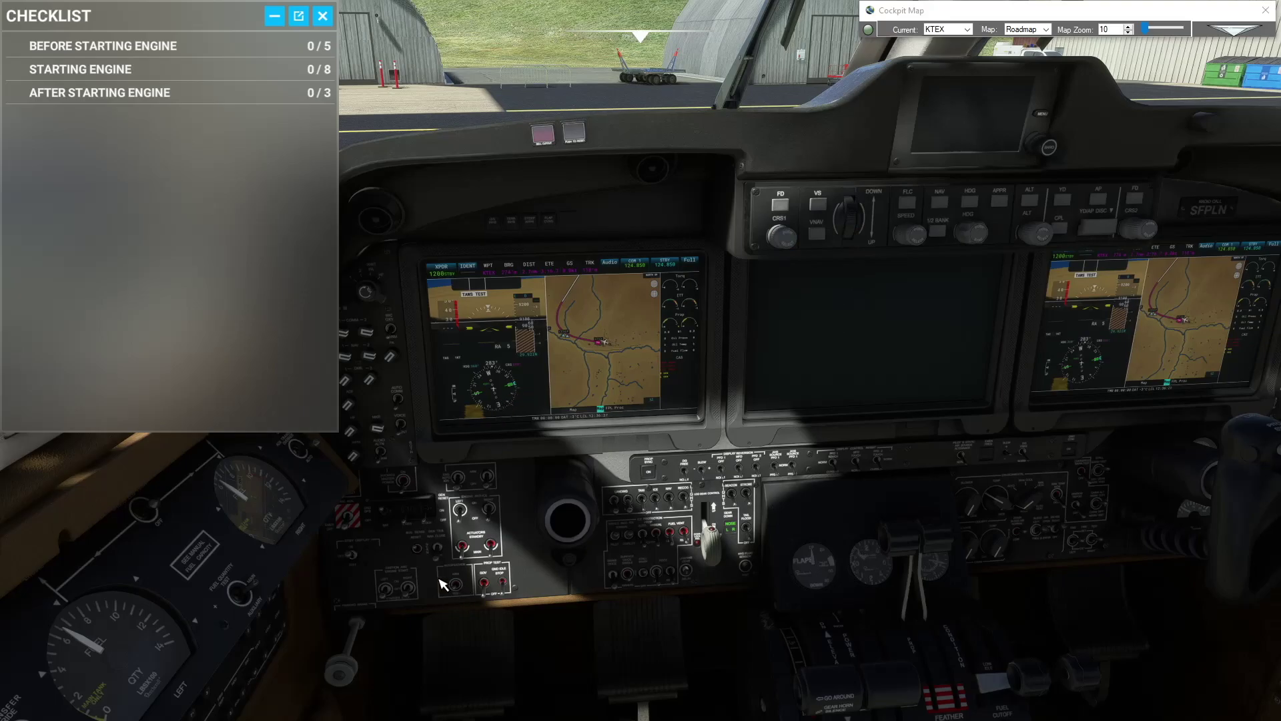
# - Open the Starting Engine checklist and start the right engine, bringing its condition lever up to high idle
pyautogui.click(179, 79)
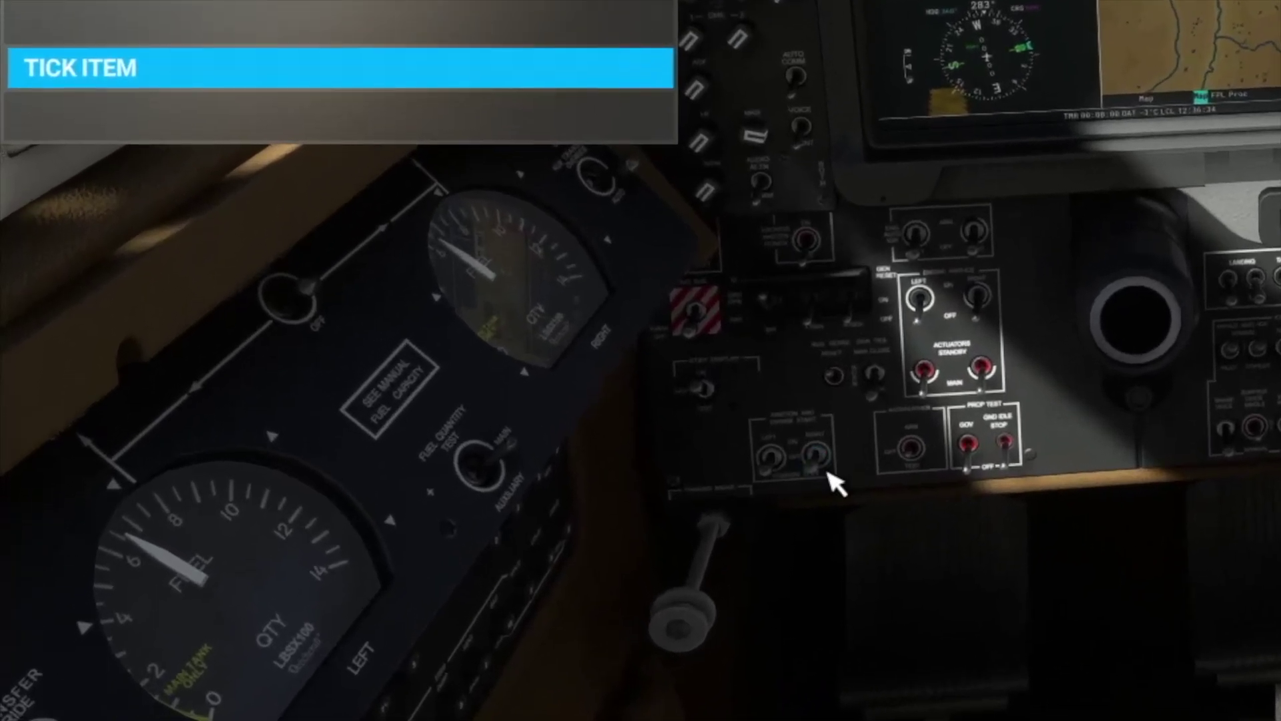
pyautogui.moveTo(409, 592); pyautogui.dragTo(408, 584)
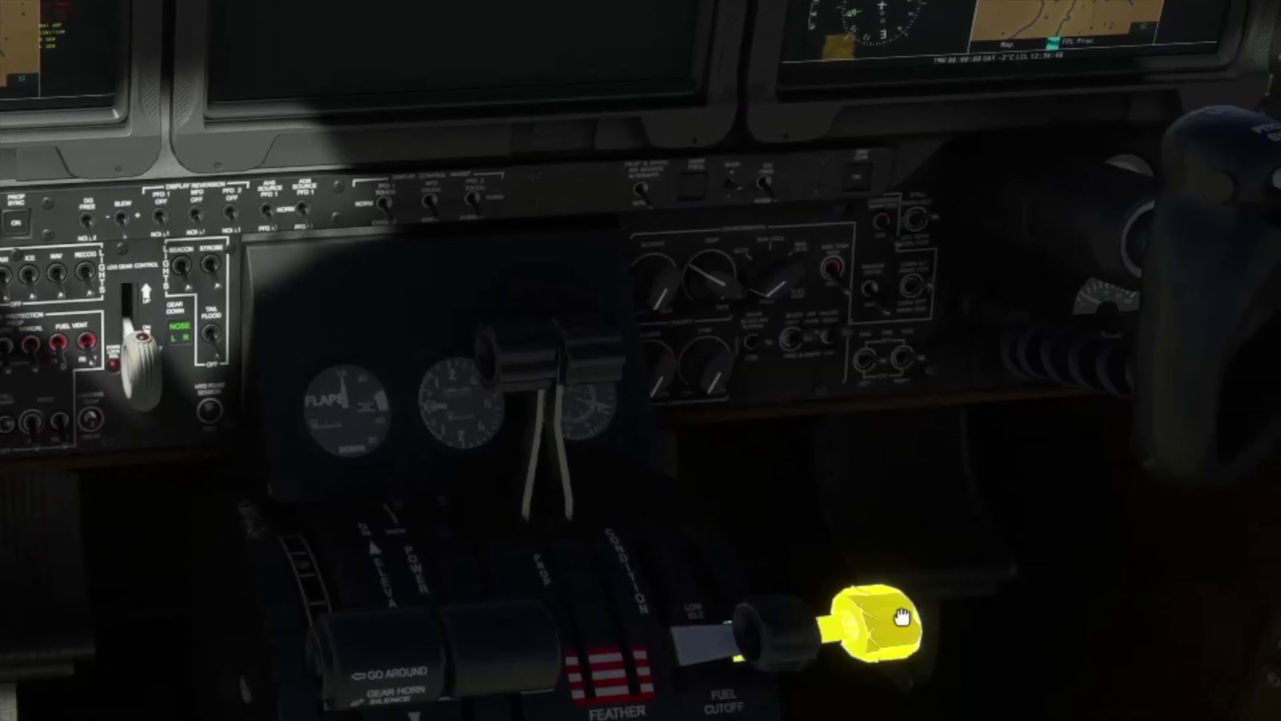
pyautogui.moveTo(902, 616); pyautogui.dragTo(811, 494)
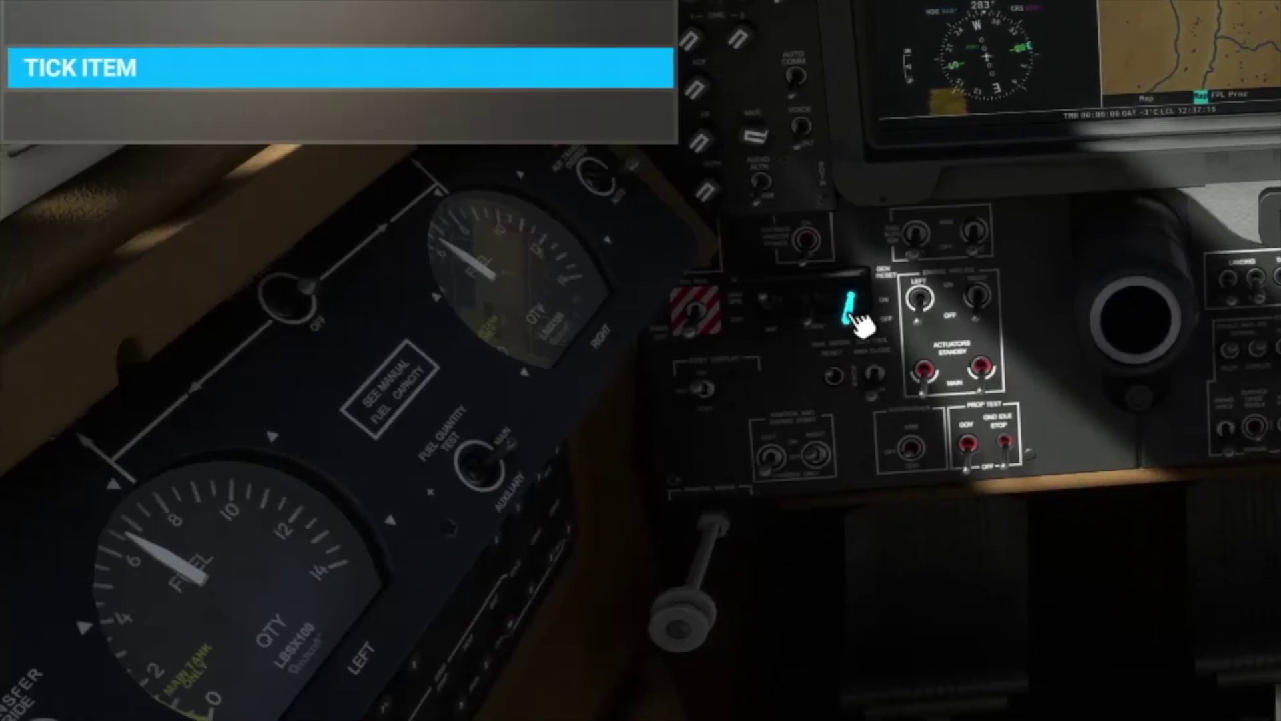
pyautogui.moveTo(814, 455); pyautogui.dragTo(825, 546)
# - Repeat the start procedure for the left engine, raising its condition lever through low idle to high idle
pyautogui.moveTo(761, 466); pyautogui.dragTo(916, 579)
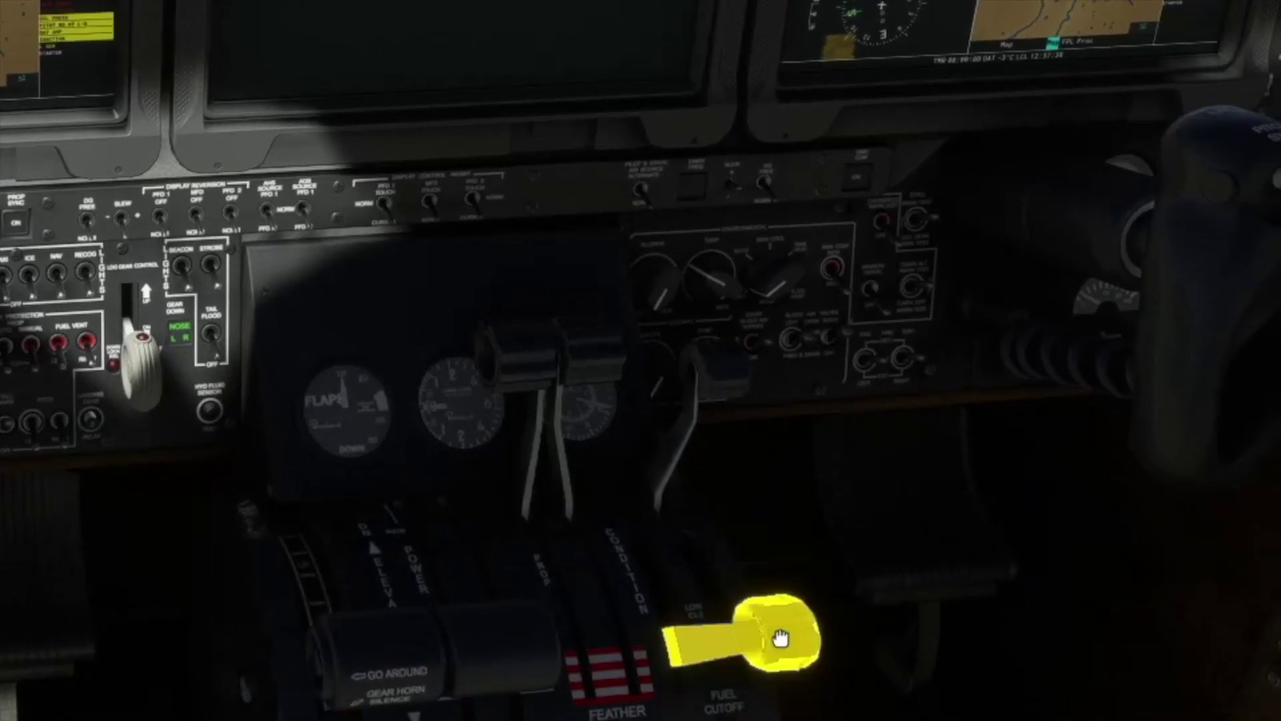
pyautogui.moveTo(781, 638); pyautogui.dragTo(746, 523)
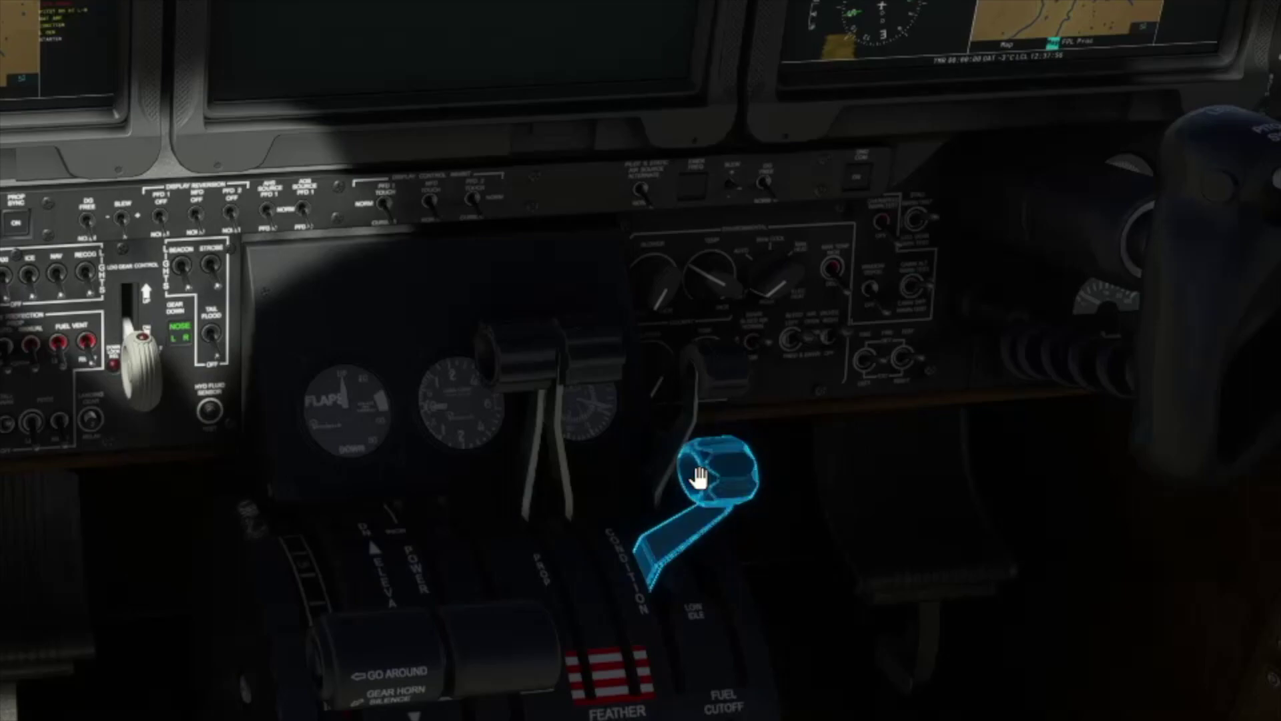
pyautogui.moveTo(699, 478); pyautogui.dragTo(584, 315)
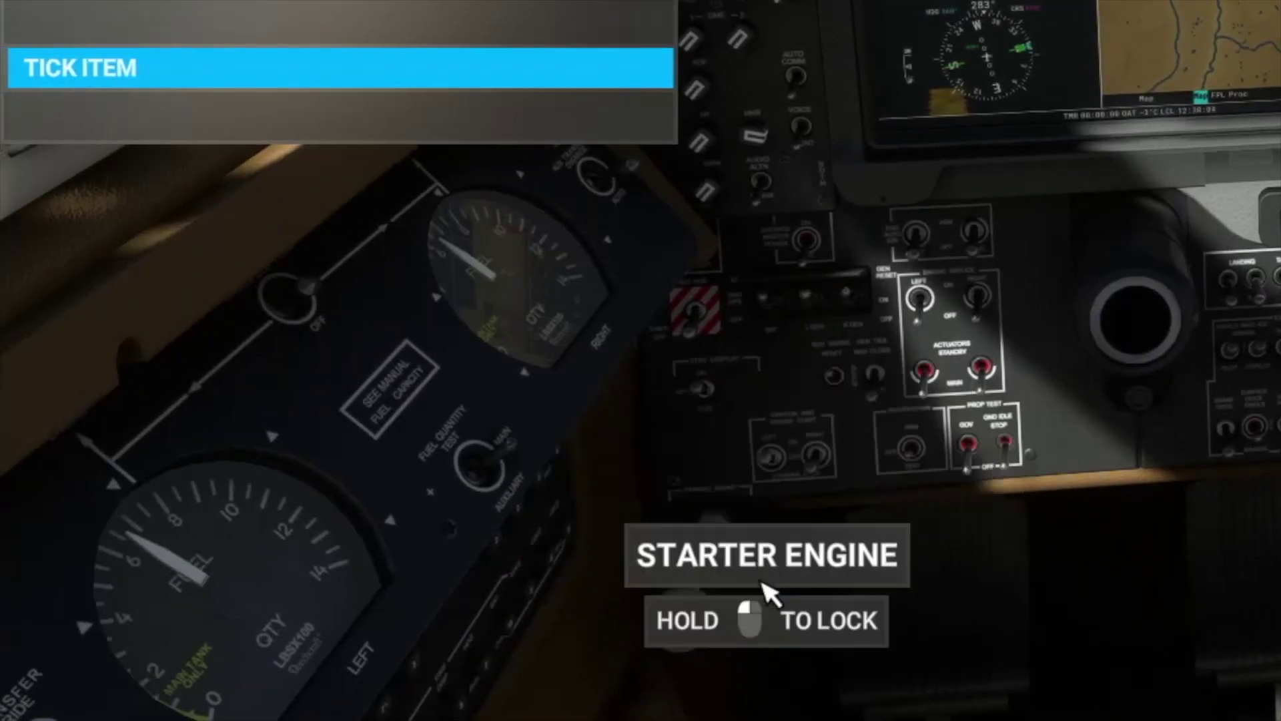
pyautogui.moveTo(762, 459); pyautogui.dragTo(863, 706)
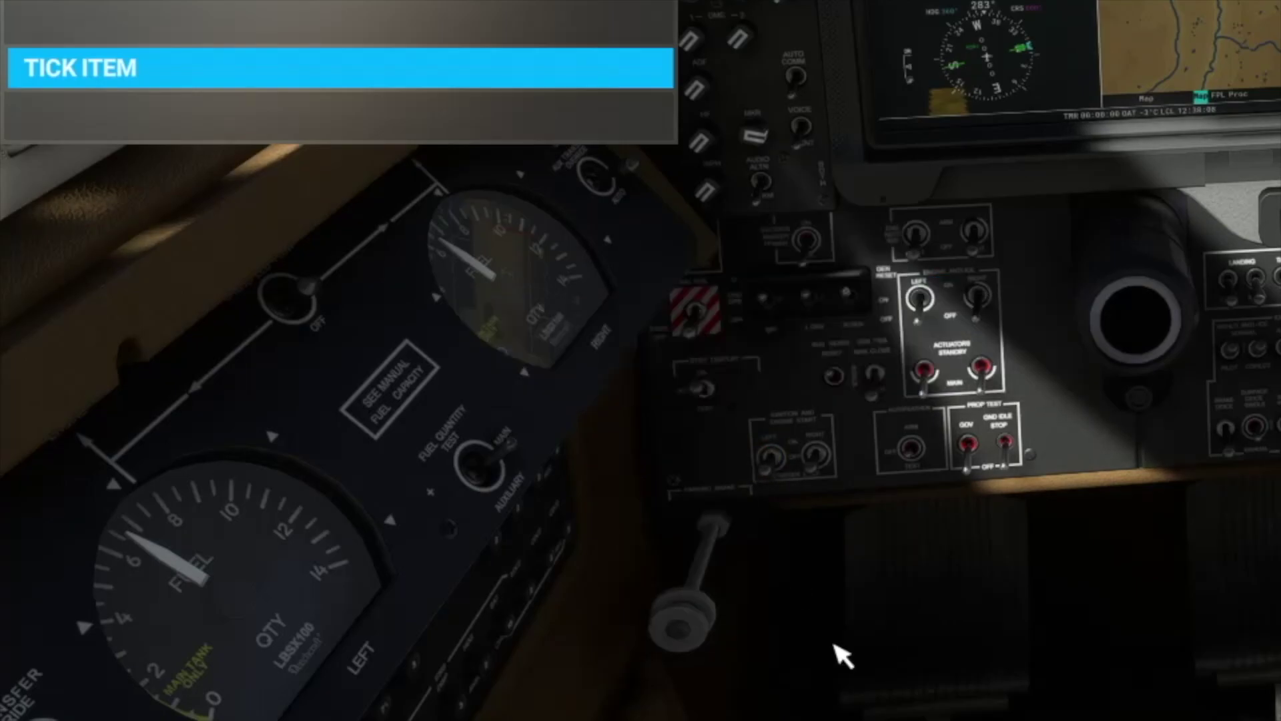
pyautogui.moveTo(767, 467); pyautogui.dragTo(863, 710)
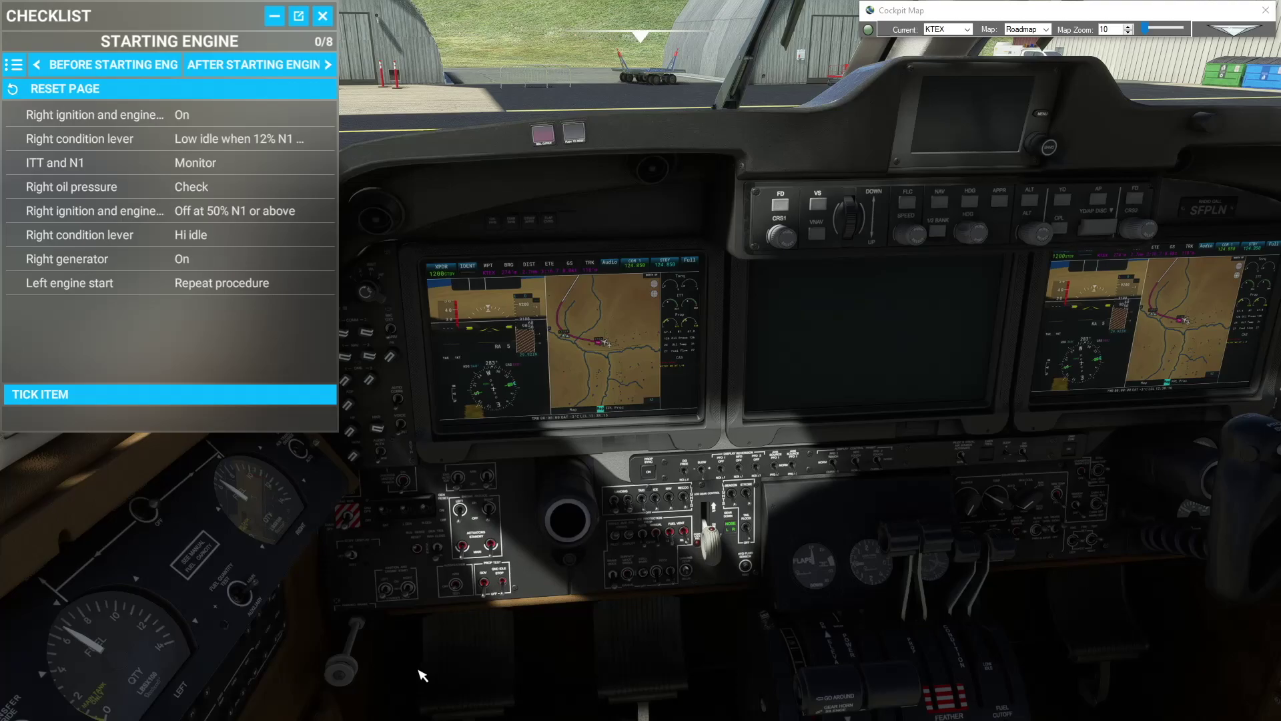
# - Minimize the checklist and switch on the landing, taxi, nav, beacon and strobe lights
pyautogui.click(274, 16)
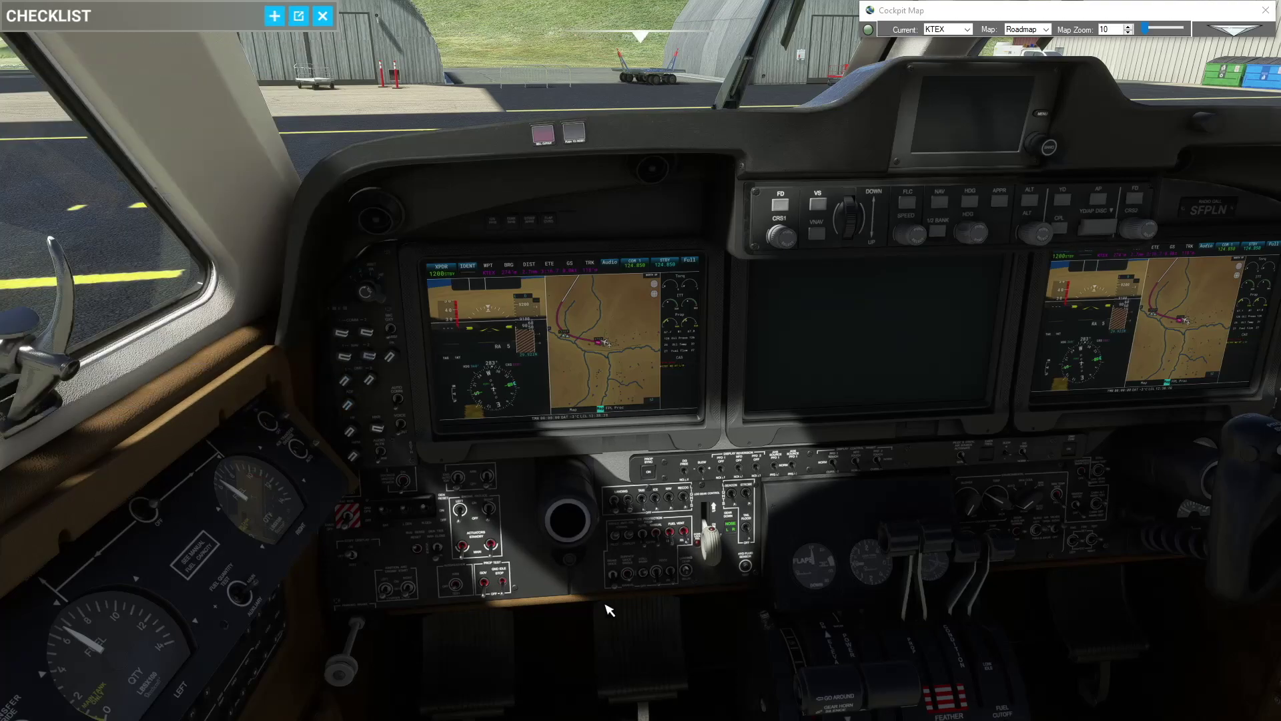
pyautogui.scroll(5, 635, 524)
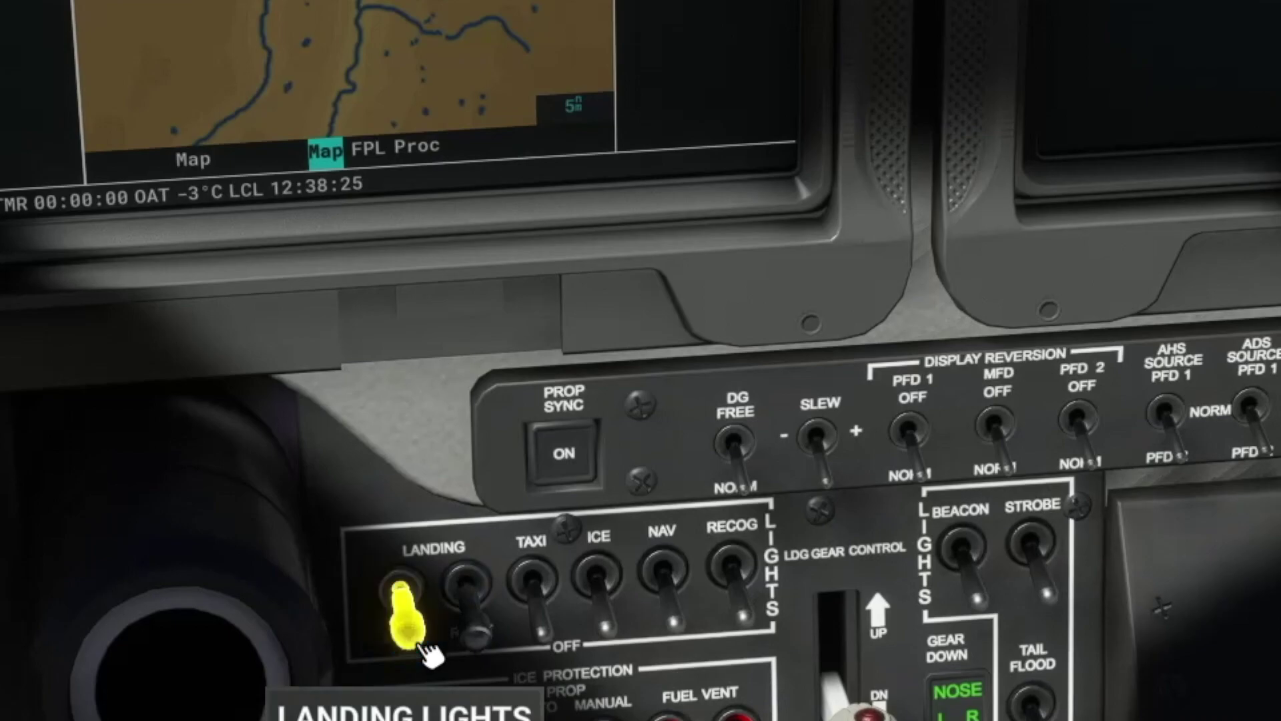
pyautogui.click(424, 646)
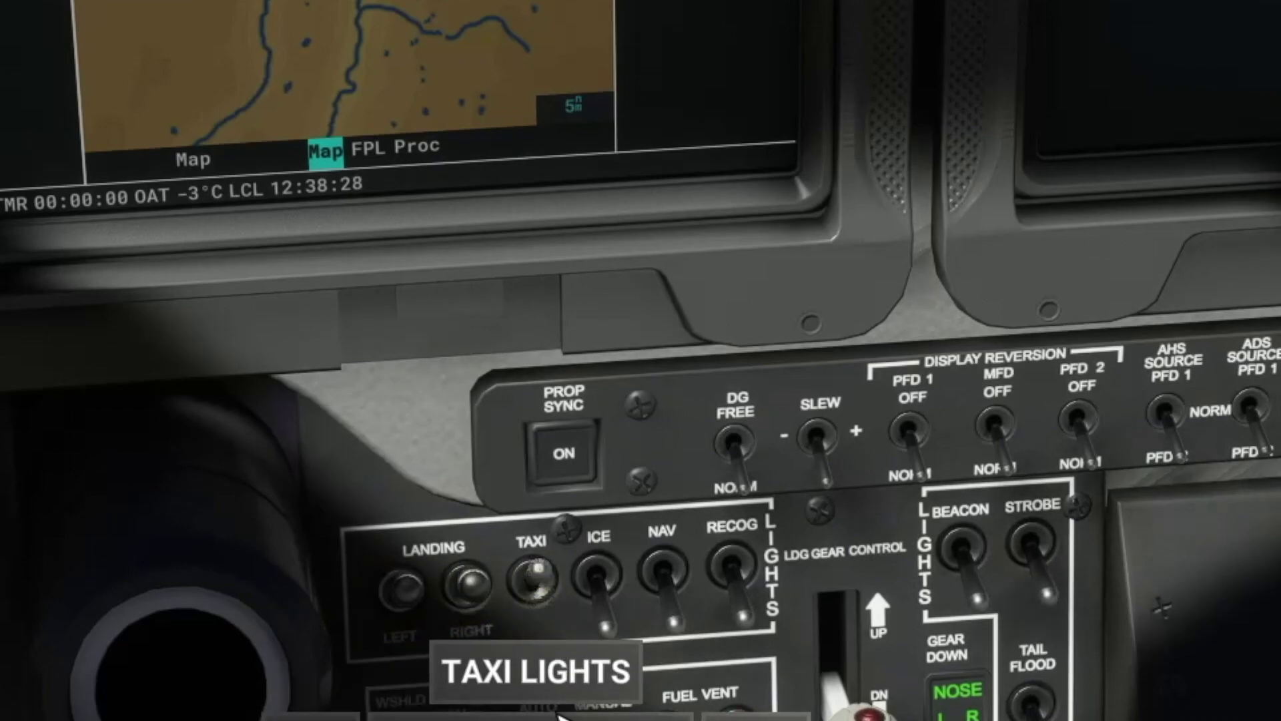
pyautogui.click(692, 606)
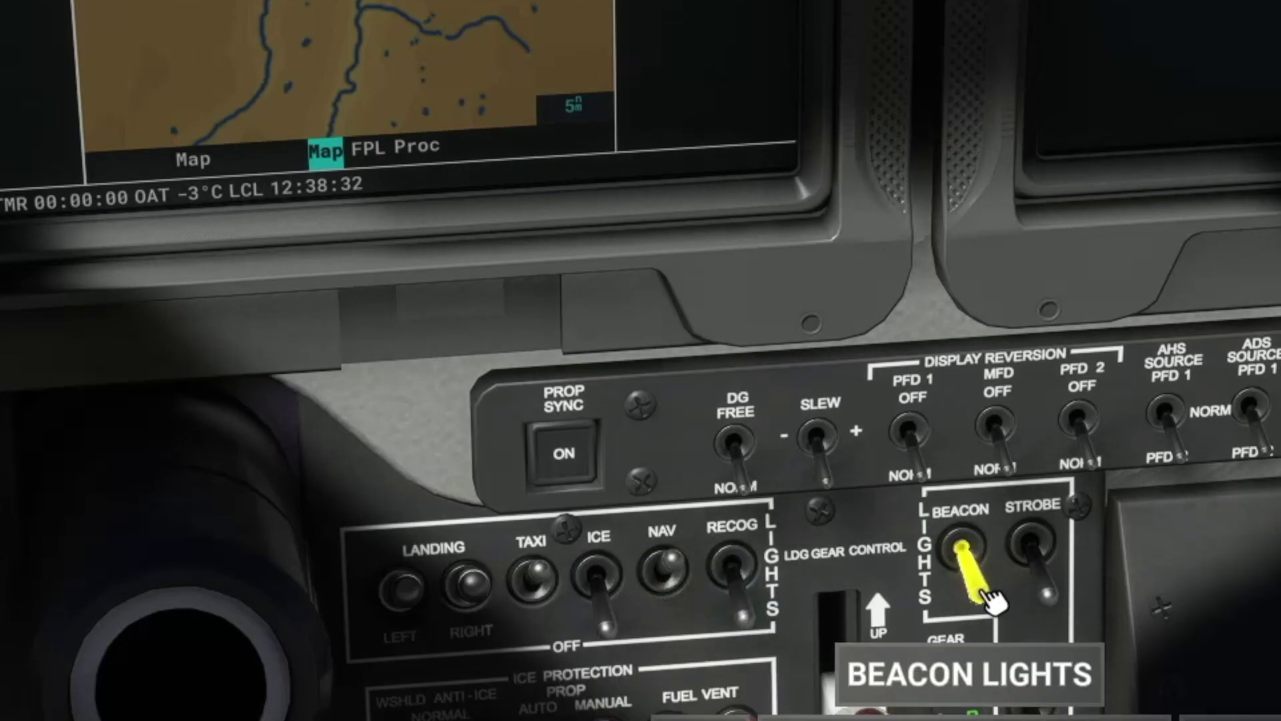
pyautogui.click(994, 600)
pyautogui.click(1056, 571)
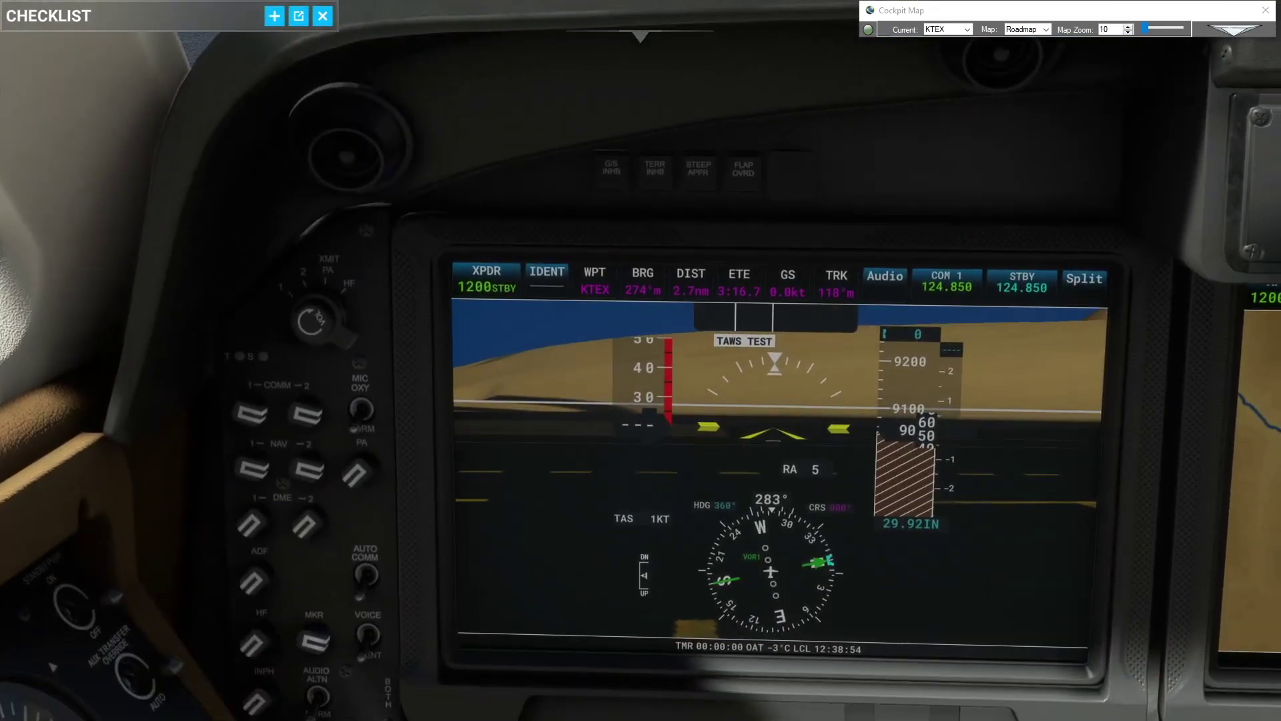
pyautogui.scroll(-5, 423, 714)
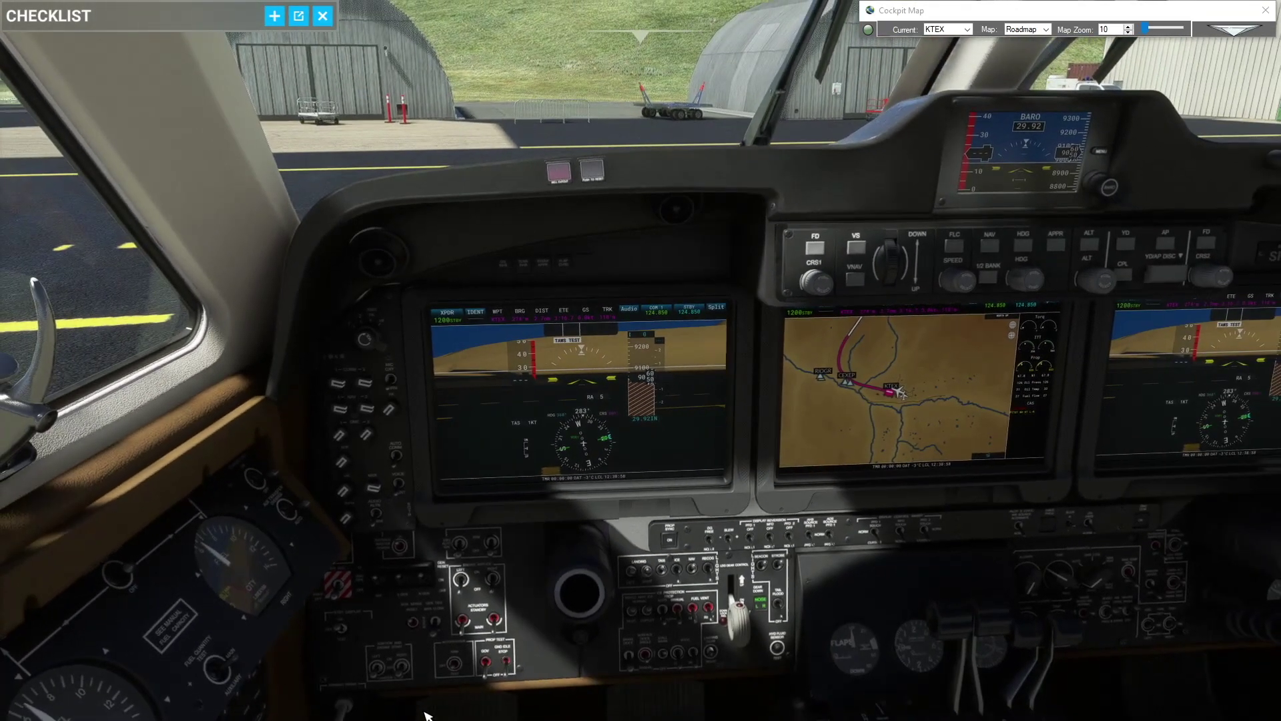